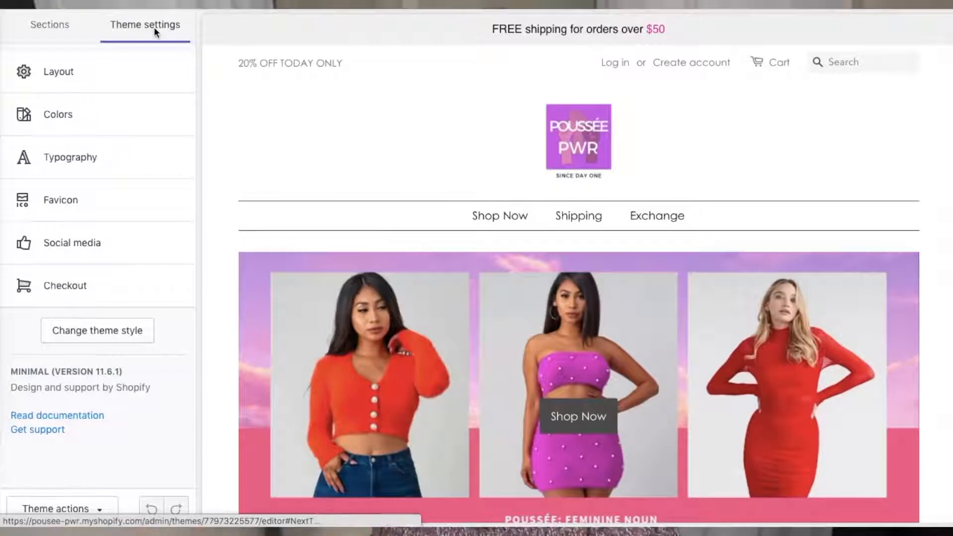
Try out Beefcakes as the headings font in the theme's typography settings.
click(134, 157)
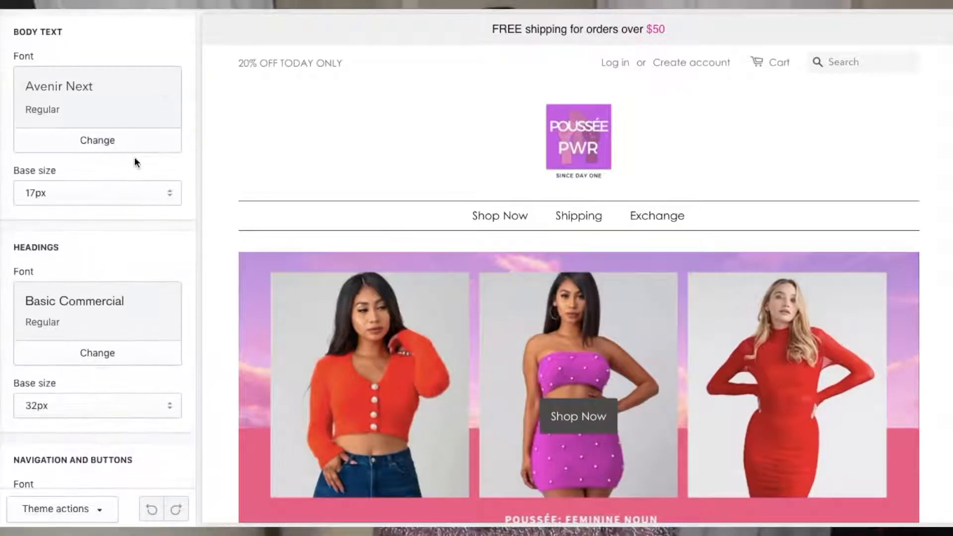
click(98, 133)
click(82, 385)
scroll(70, 298, down, 5)
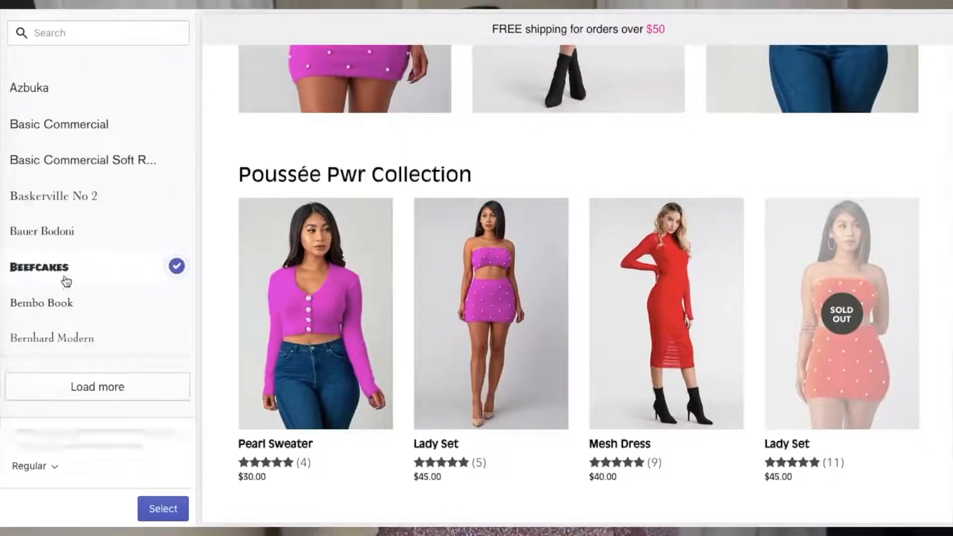
scroll(75, 273, down, 10)
click(163, 508)
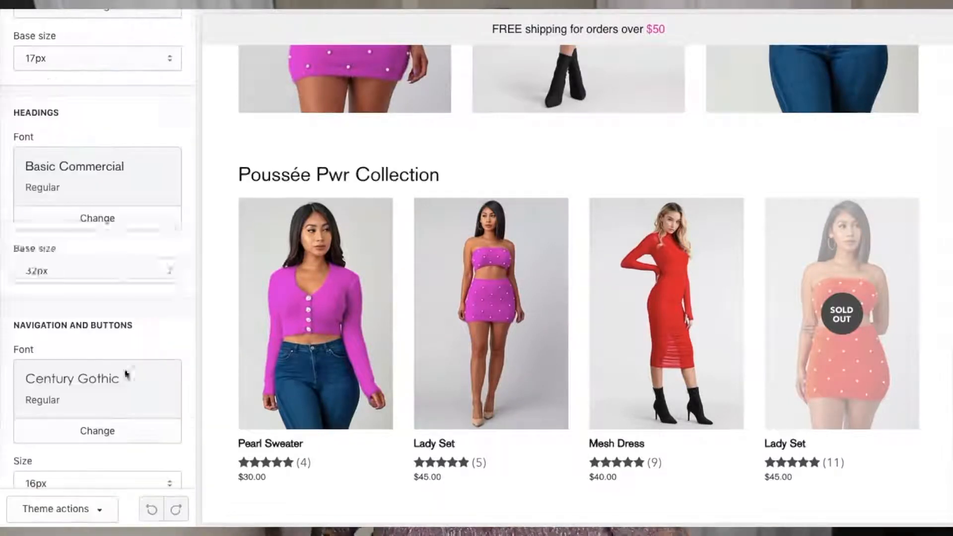
Set the headings' base size to 30px, comparing it with 26px in the preview.
click(128, 275)
click(114, 203)
click(106, 272)
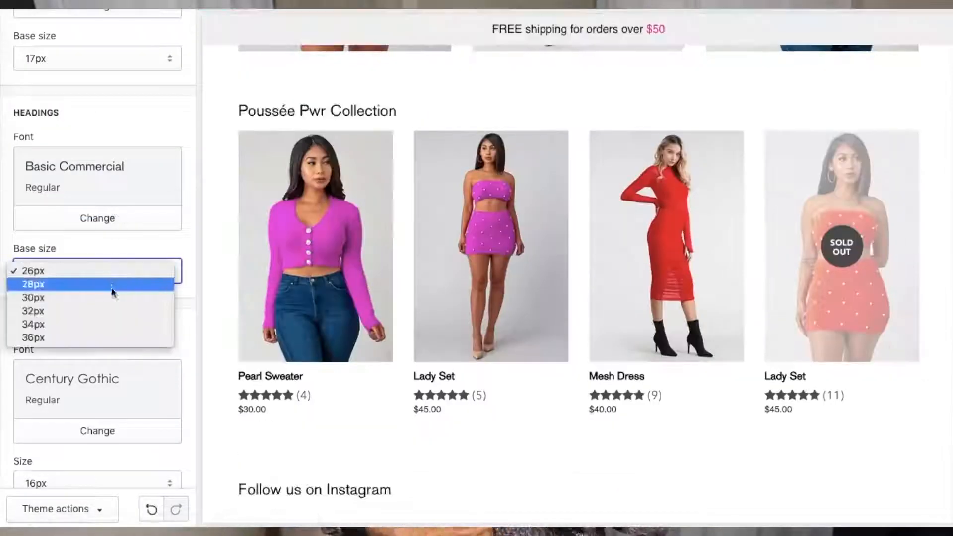
click(115, 296)
Adjust the main menu text color in the theme's color settings.
scroll(115, 294, up, 3)
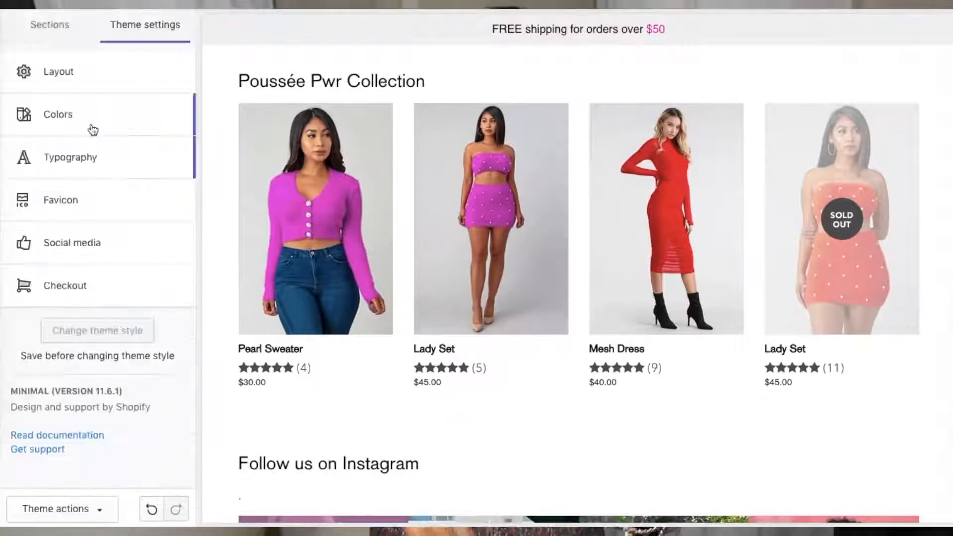
click(93, 130)
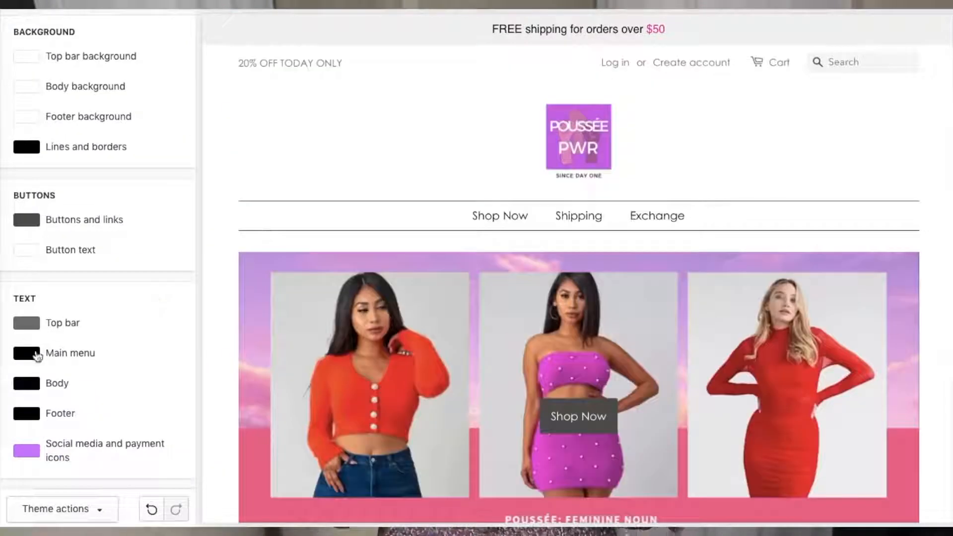
click(68, 356)
click(118, 381)
click(150, 452)
click(106, 415)
click(119, 326)
click(124, 365)
click(23, 390)
scroll(139, 320, down, 3)
click(178, 320)
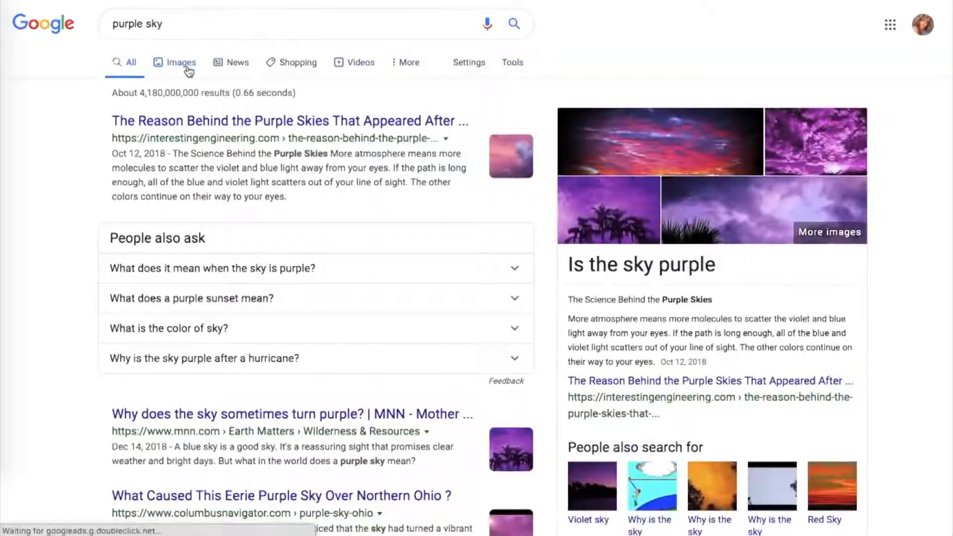
Find the Tumblr purple sky picture in the image results and save it to the Desktop as PP Background.
click(189, 72)
scroll(320, 379, down, 7)
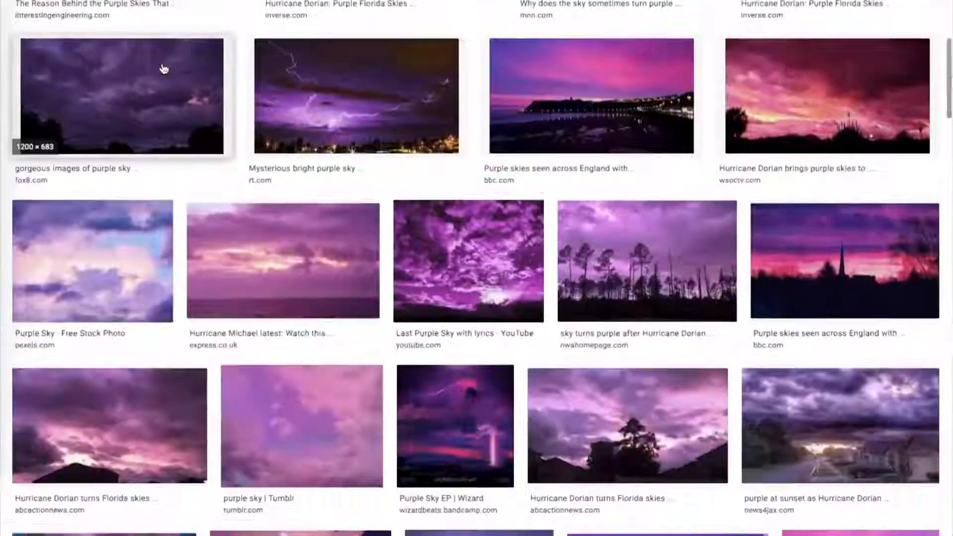
click(319, 379)
right_click(597, 227)
click(640, 330)
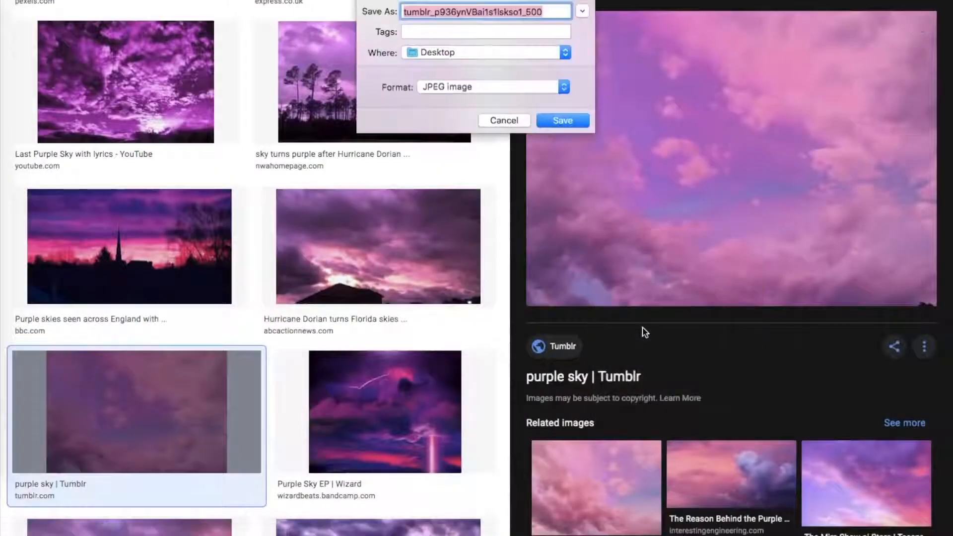
text(PP Bac)
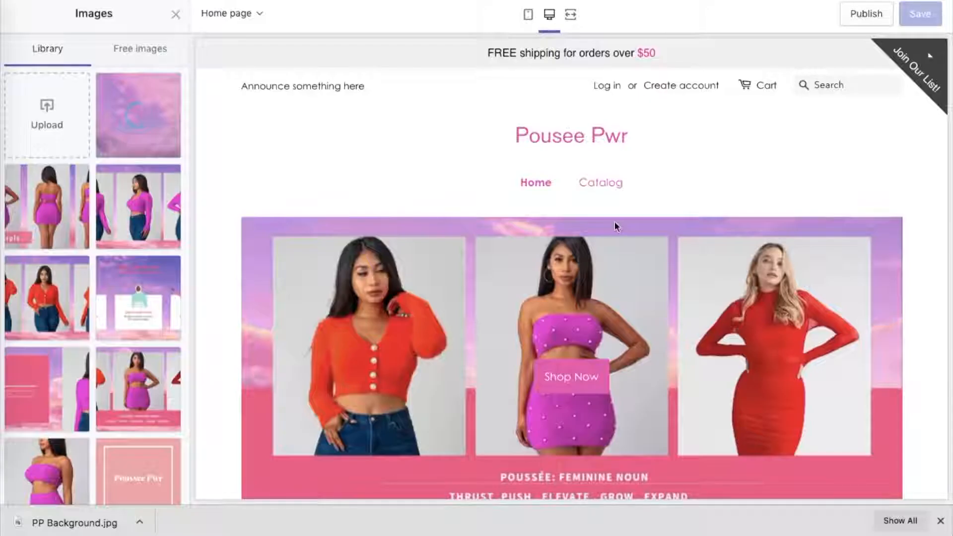
Set PP Background.jpg as the checkout banner's background image and switch the preview to the checkout page.
click(151, 151)
click(156, 485)
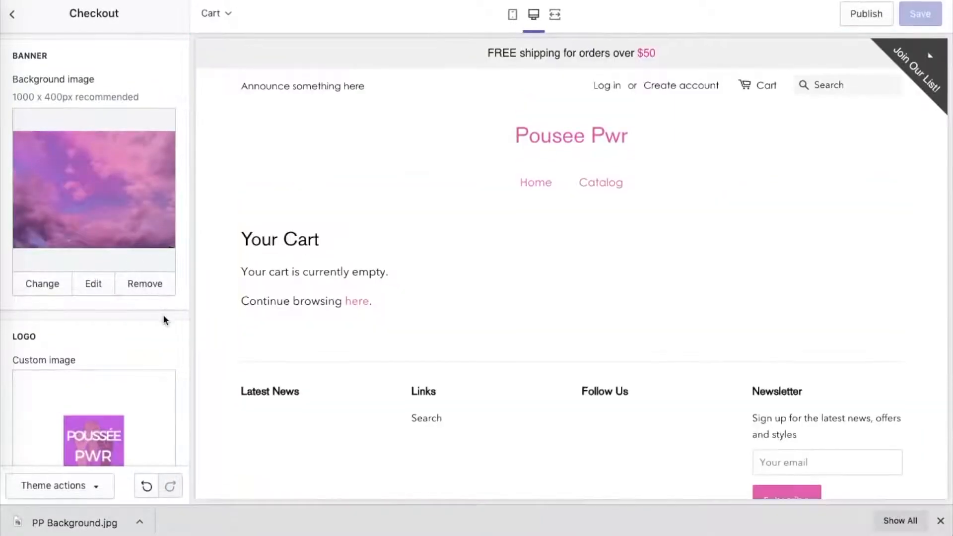
click(218, 15)
scroll(242, 155, down, 1)
click(244, 199)
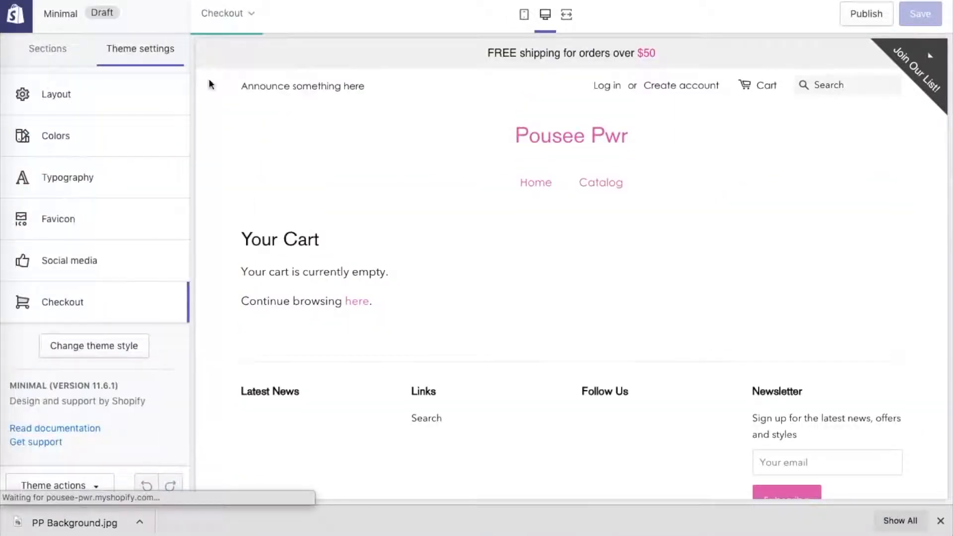
Reopen the checkout settings and crop the logo image file to the purple square and the Since Day One tagline.
click(133, 308)
scroll(135, 311, down, 1)
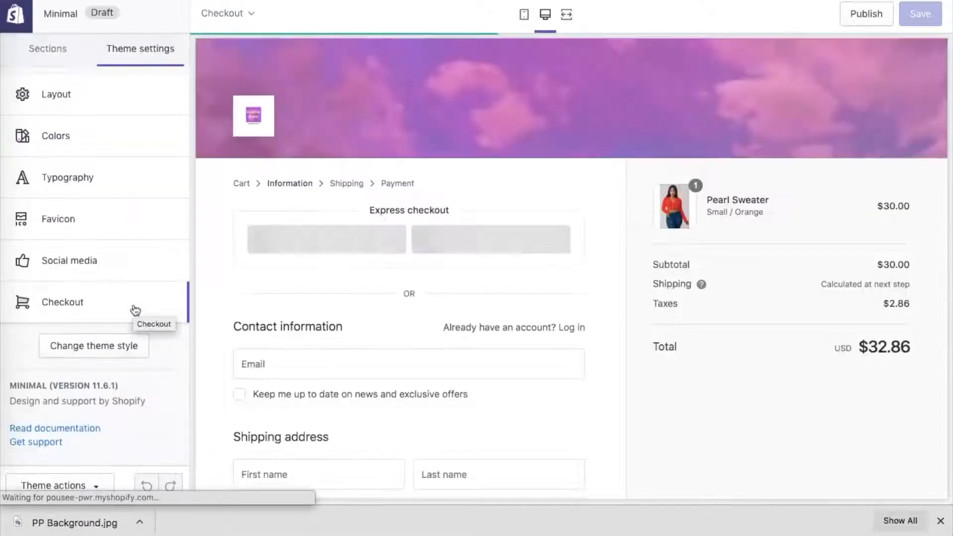
click(134, 308)
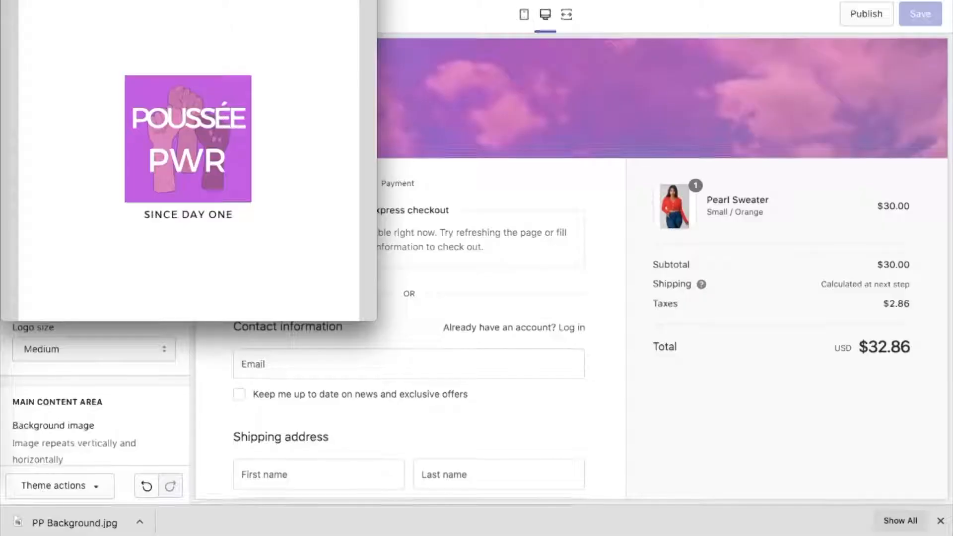
click(173, 1)
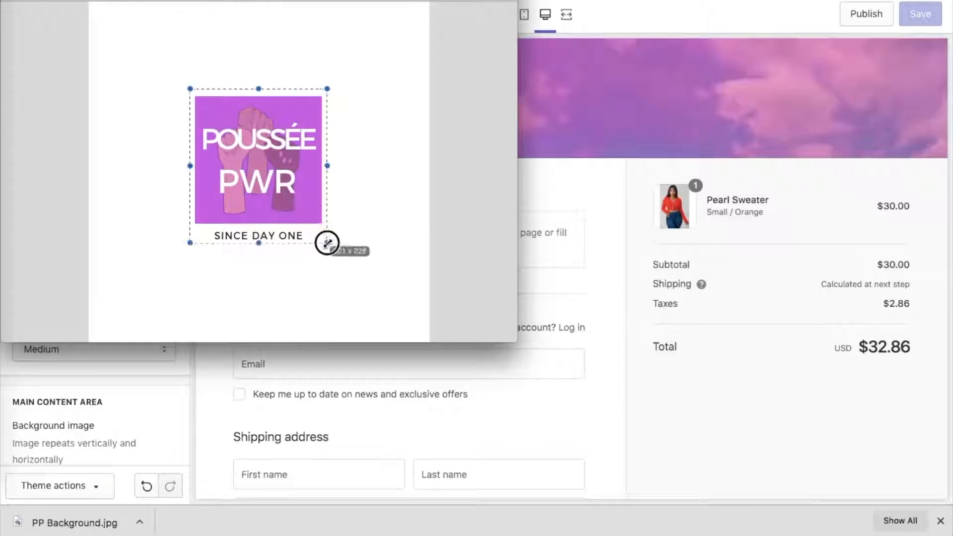
key(super+k)
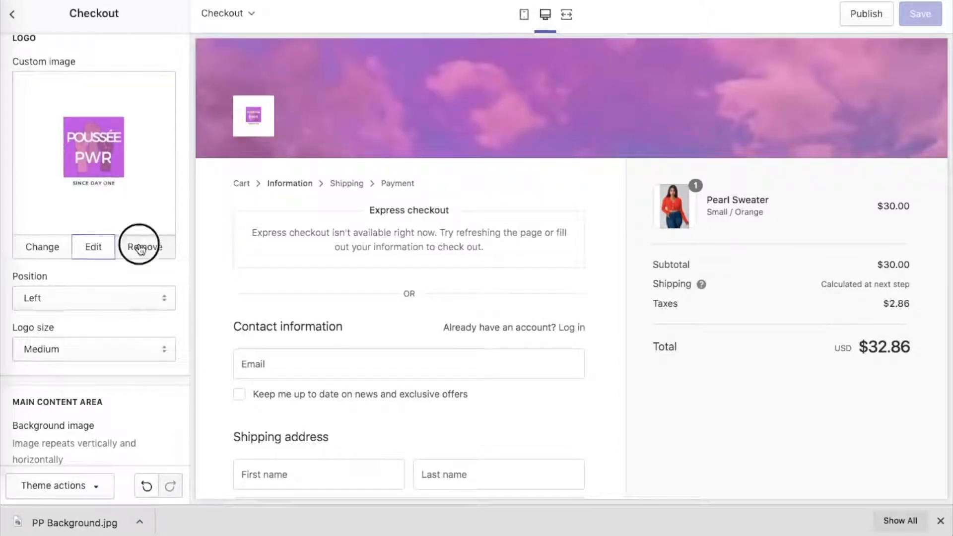
Remove the checkout's custom logo image and upload the cropped Poussée Pwr logo in its place.
click(141, 249)
click(100, 132)
click(52, 118)
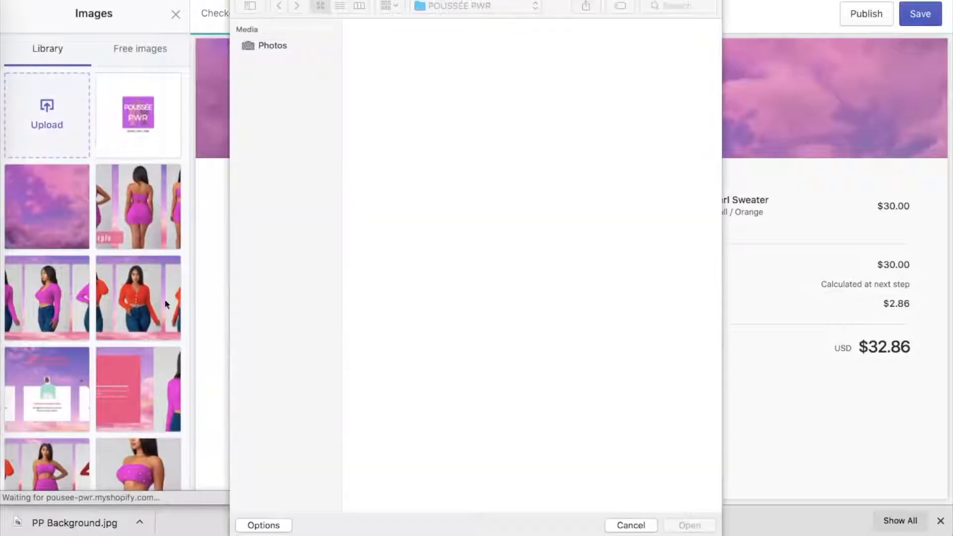
double_click(455, 62)
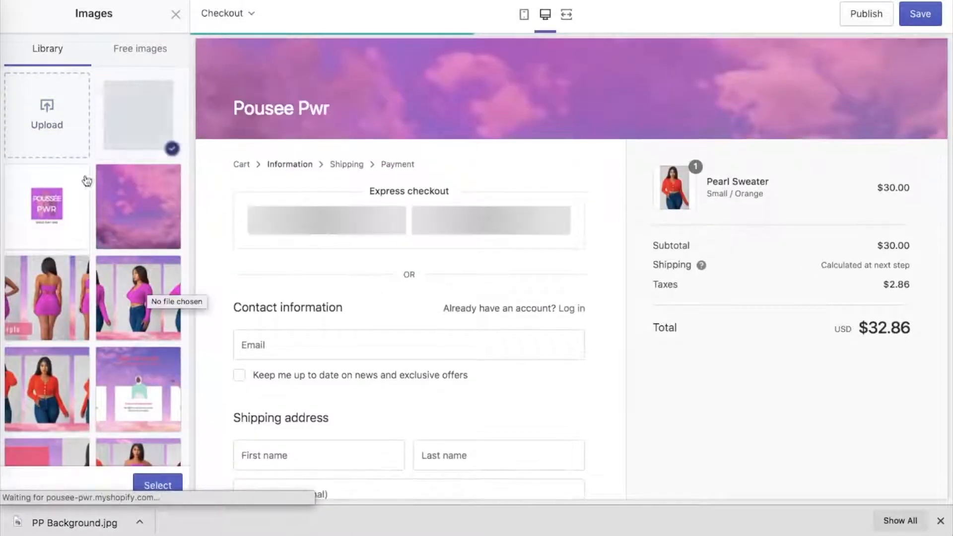
click(151, 483)
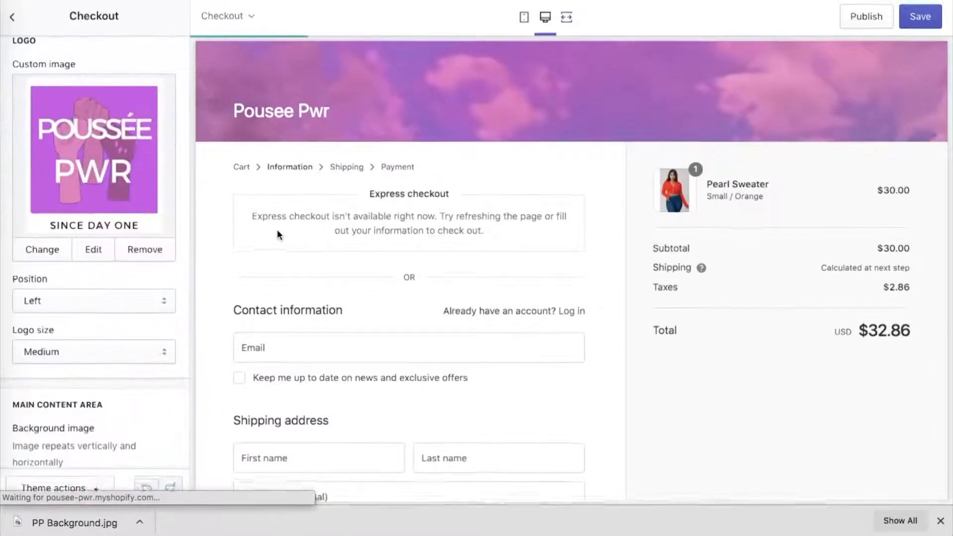
scroll(138, 183, up, 6)
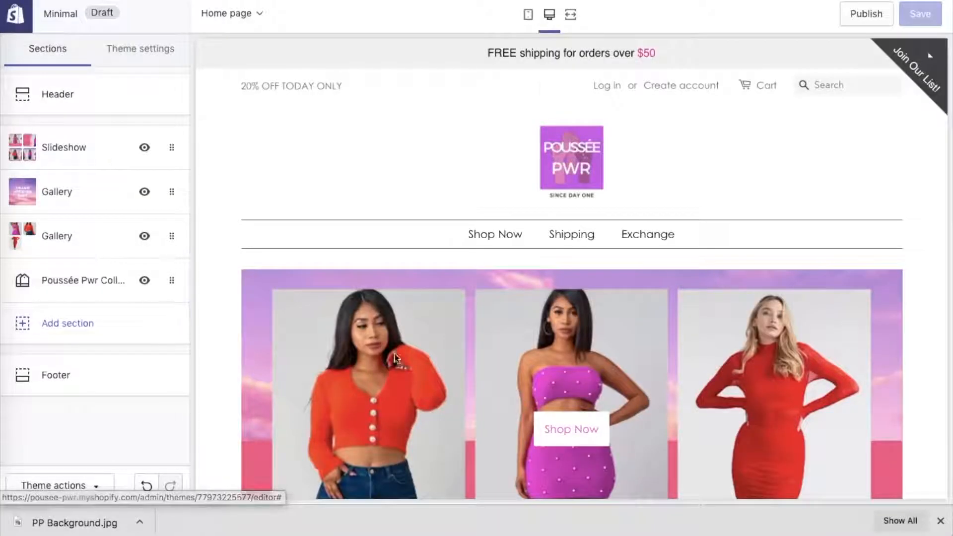
Look through the home page preview from the slideshow down to the lower sections.
scroll(392, 358, down, 15)
scroll(395, 362, down, 10)
scroll(395, 363, down, 4)
scroll(394, 361, down, 3)
scroll(394, 361, up, 20)
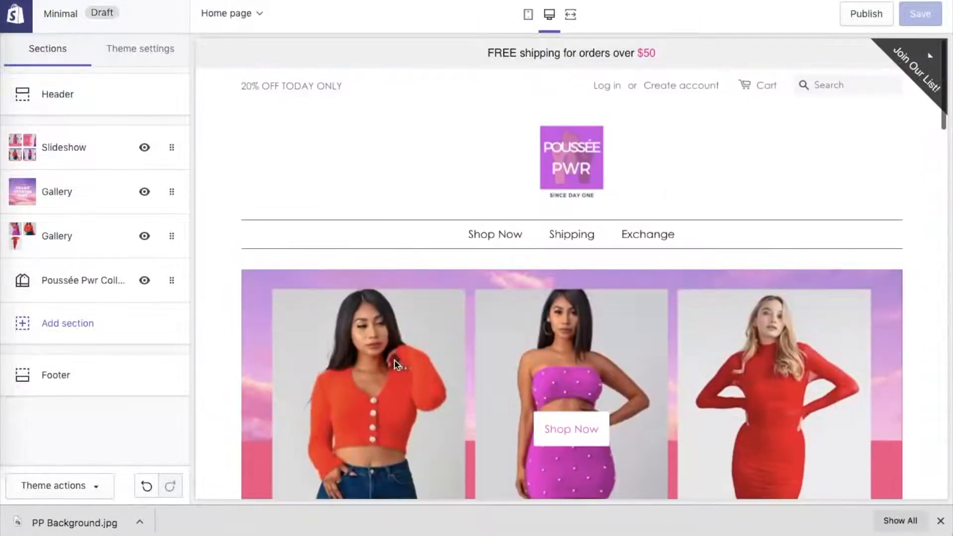
Examine the Pearl Sweater product page with the Medium size and Purple color options selected.
click(394, 360)
scroll(464, 204, down, 4)
click(521, 262)
click(528, 276)
click(520, 323)
click(528, 340)
scroll(529, 344, down, 2)
click(559, 304)
scroll(555, 304, down, 3)
scroll(555, 304, up, 4)
key(super+Left)
scroll(521, 379, down, 7)
scroll(521, 379, up, 7)
scroll(222, 74, up, 2)
Set the theme's buttons and links color to the pink #FF6FC8.
click(477, 14)
click(143, 45)
click(78, 137)
click(25, 238)
click(24, 357)
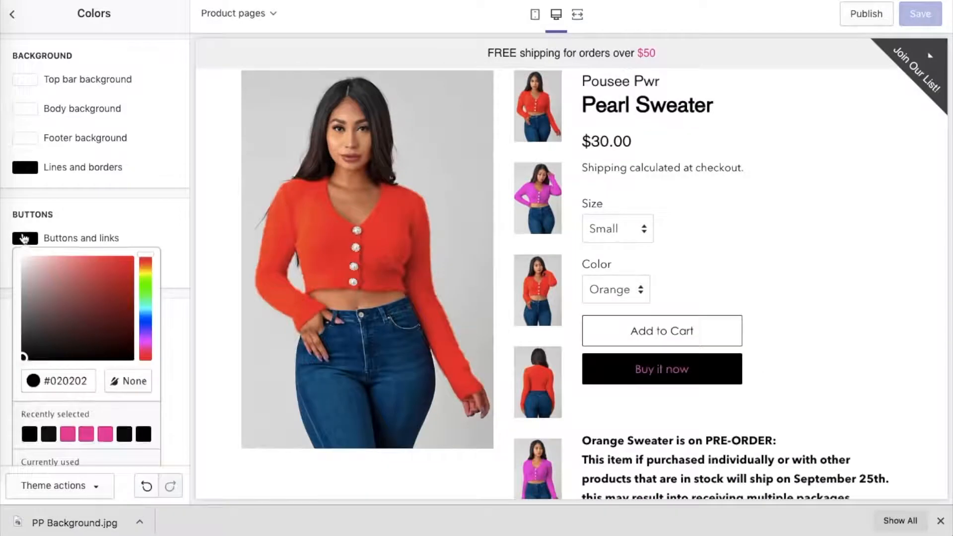
drag(95, 298, 6, 243)
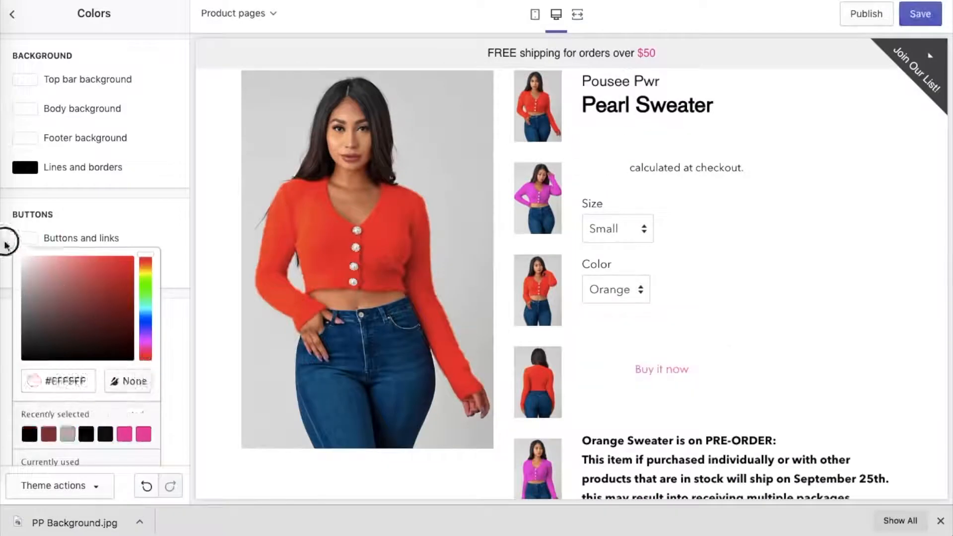
click(144, 435)
scroll(134, 442, down, 1)
click(124, 441)
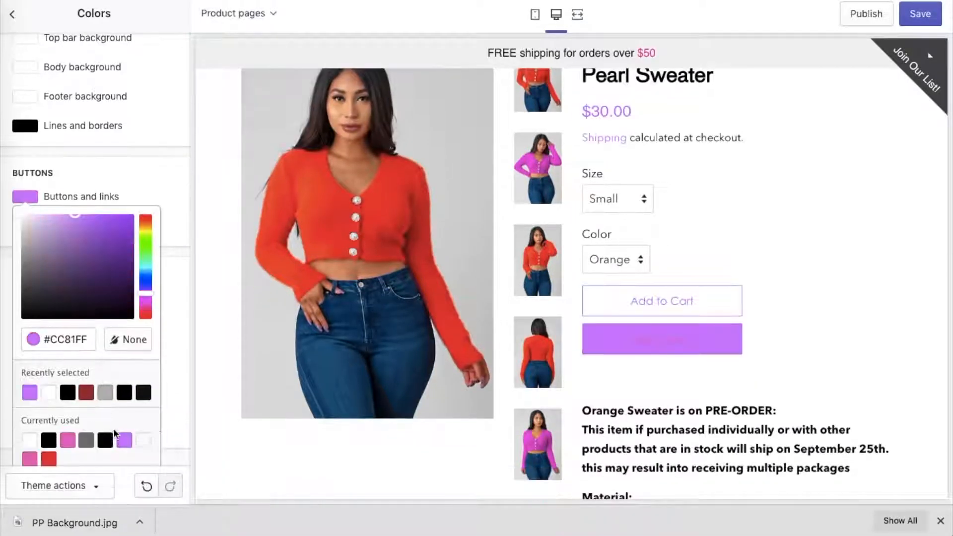
click(69, 445)
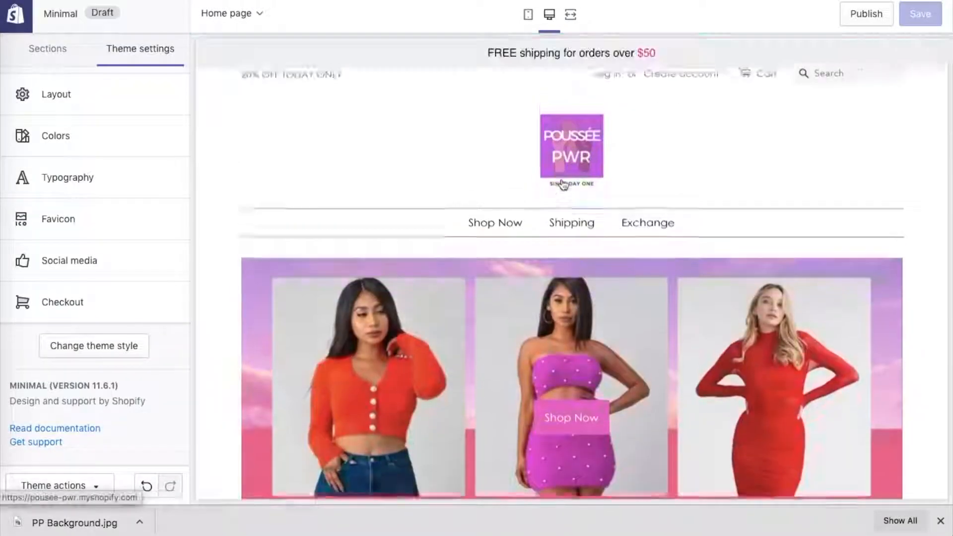
scroll(564, 181, down, 5)
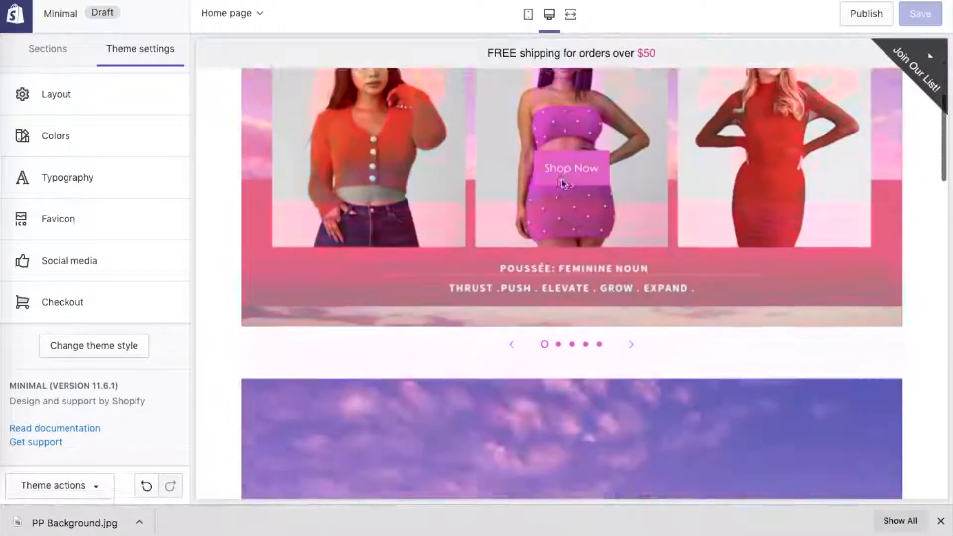
Check the pink Shop Now button across the home page slideshow slides and review the sections below.
scroll(562, 184, up, 2)
click(634, 410)
click(635, 411)
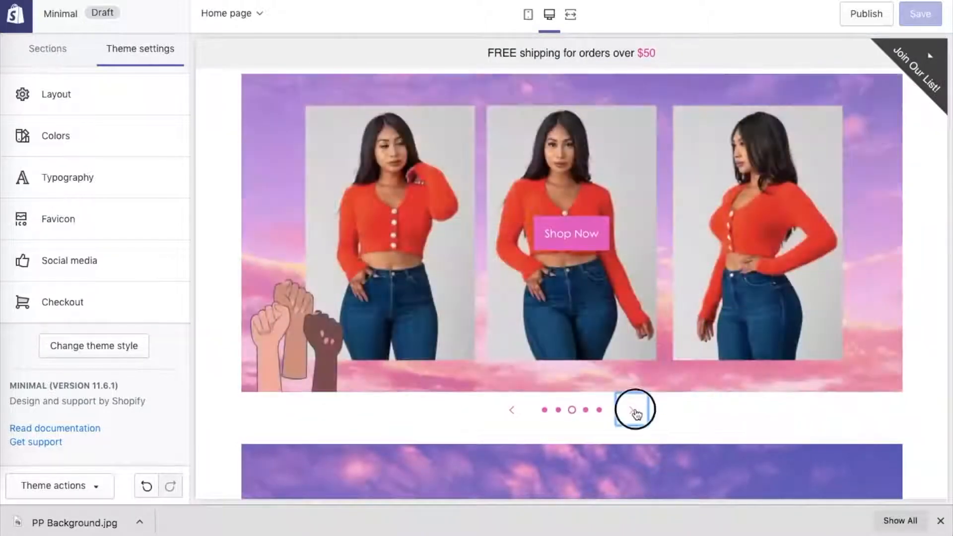
click(635, 410)
click(635, 410)
click(635, 409)
click(636, 409)
click(636, 410)
scroll(635, 410, down, 7)
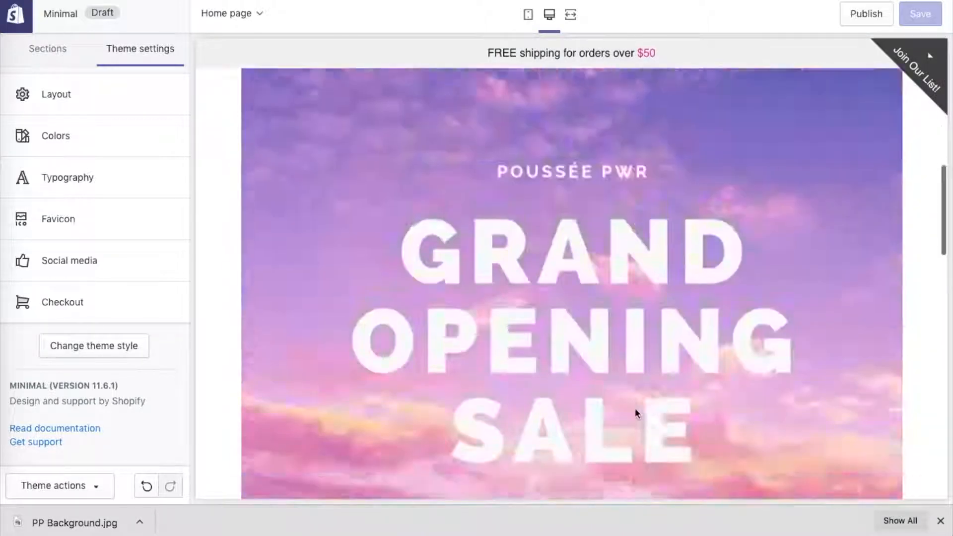
scroll(635, 408, down, 10)
scroll(635, 407, up, 15)
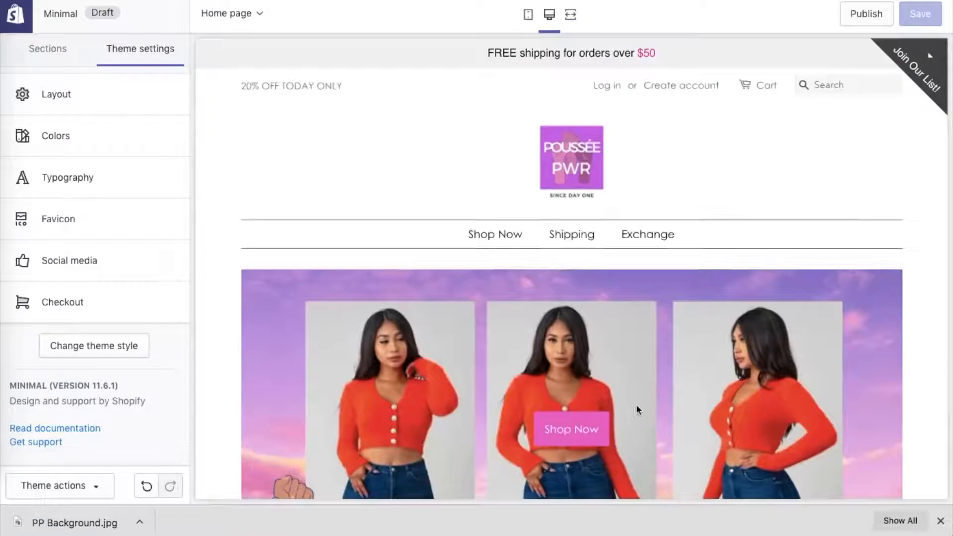
Start a new navigation menu and add a linked menu item named Shop Now.
click(66, 56)
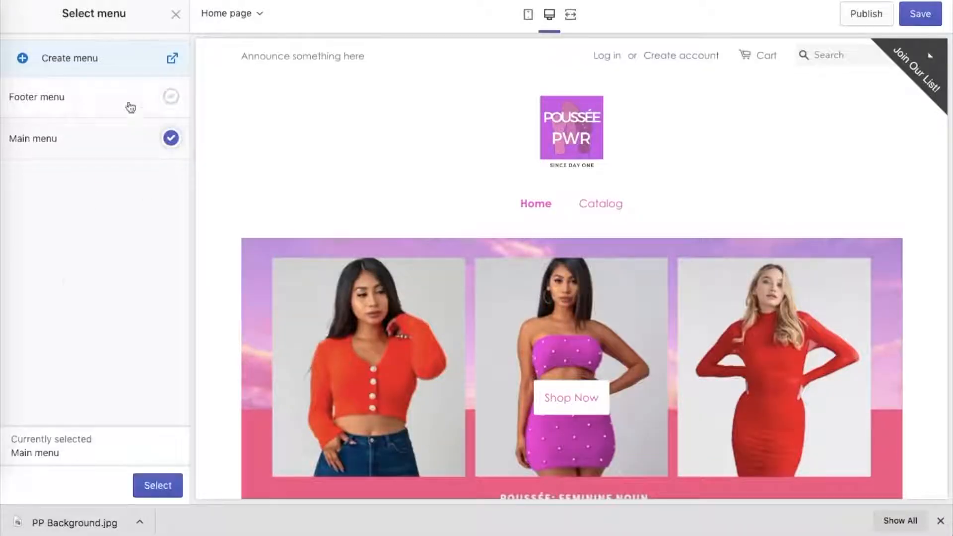
click(89, 58)
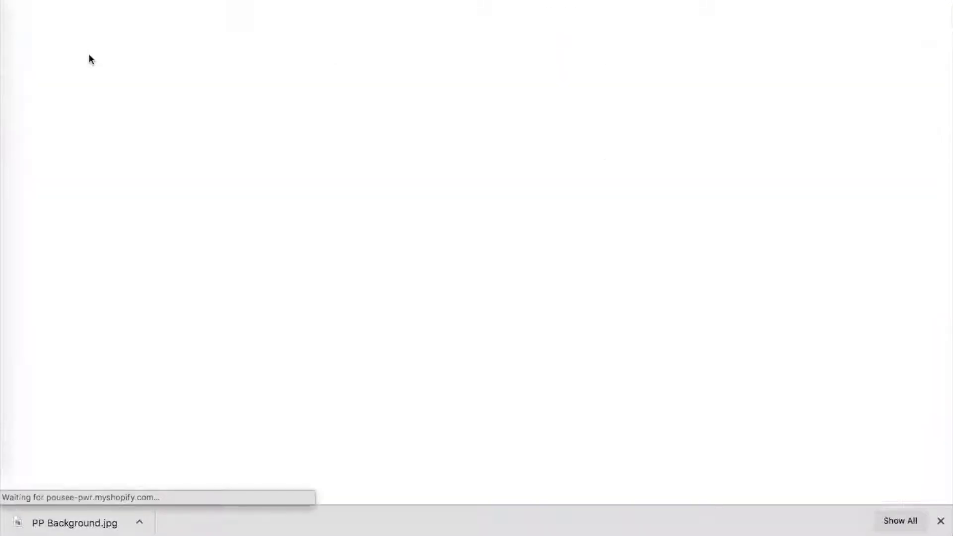
click(296, 330)
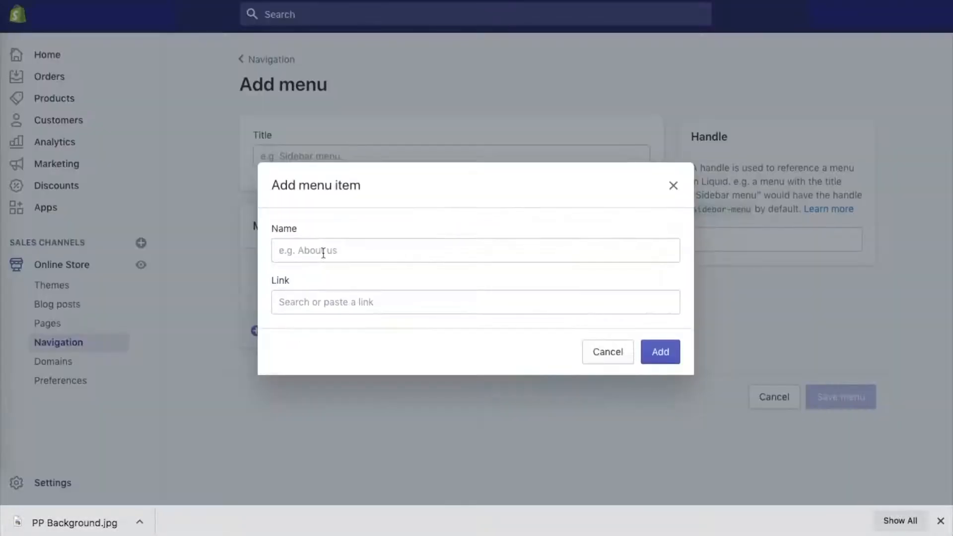
click(447, 302)
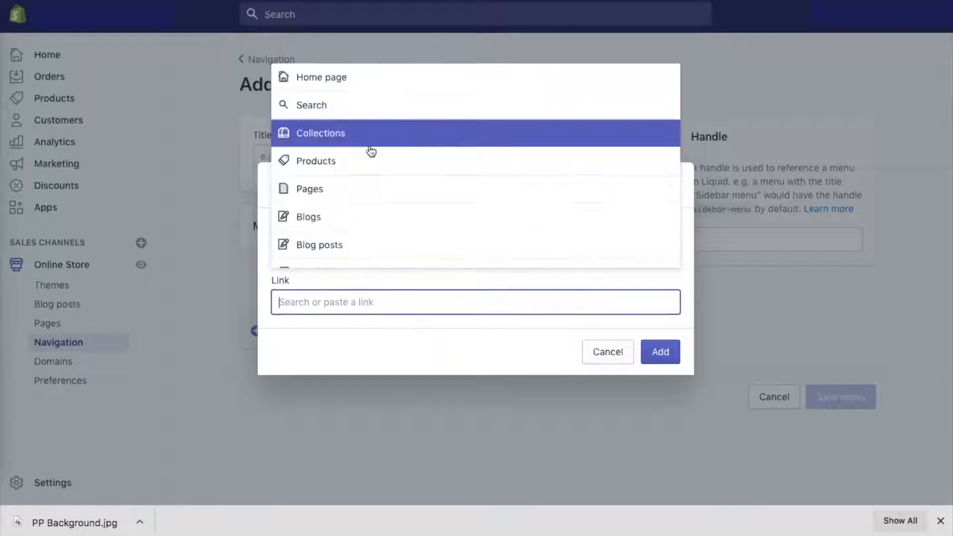
scroll(373, 225, down, 1)
scroll(372, 234, up, 1)
click(347, 159)
click(345, 126)
click(662, 353)
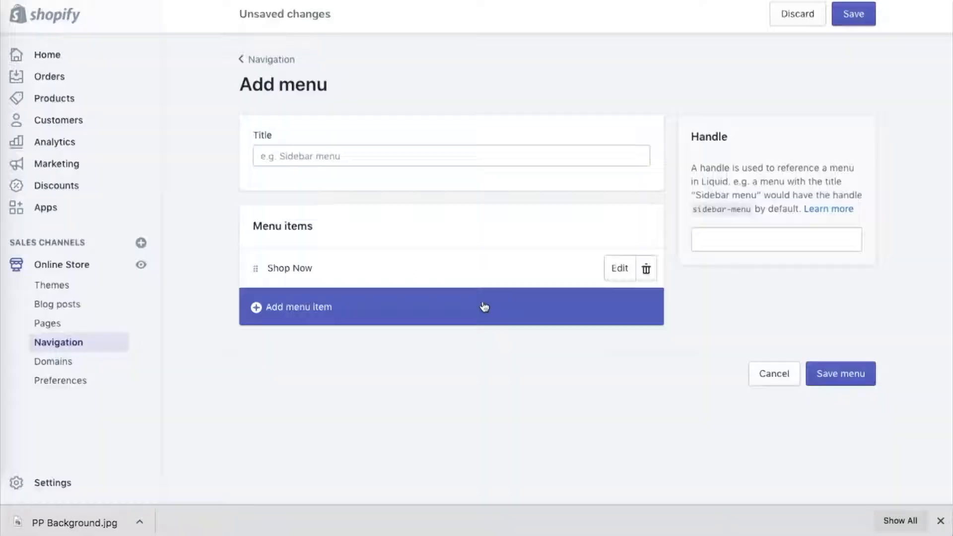
Add a menu item named Shipping that links to the Shipping Policy.
click(314, 306)
click(301, 252)
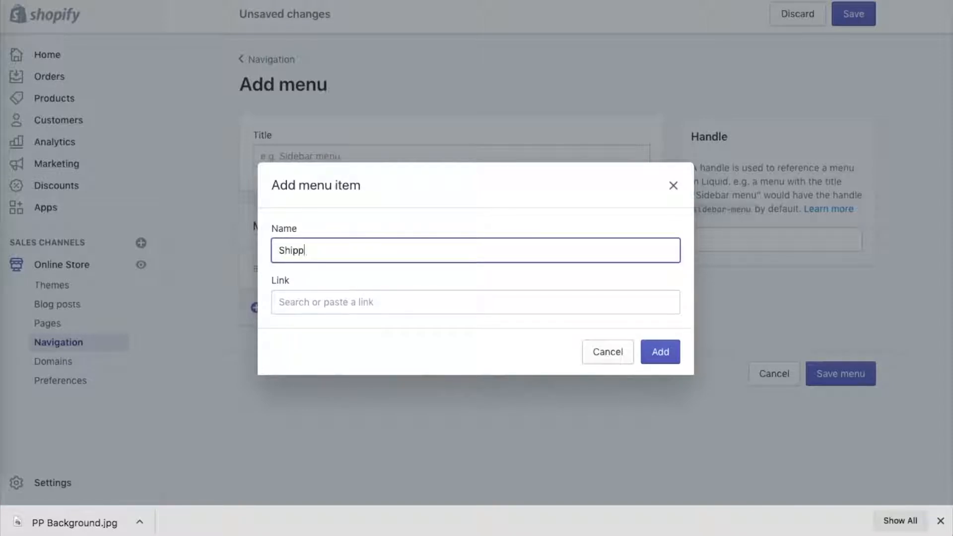
click(325, 295)
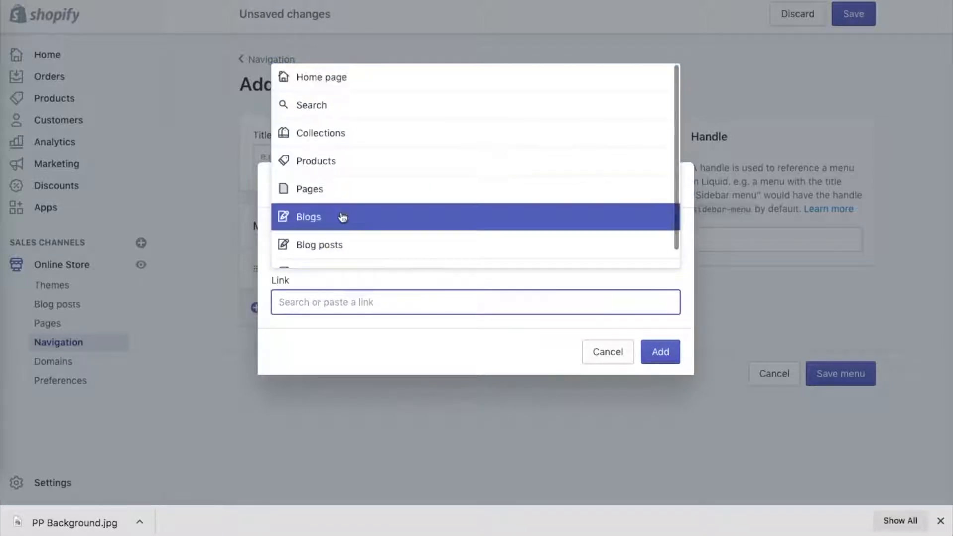
scroll(335, 201, down, 1)
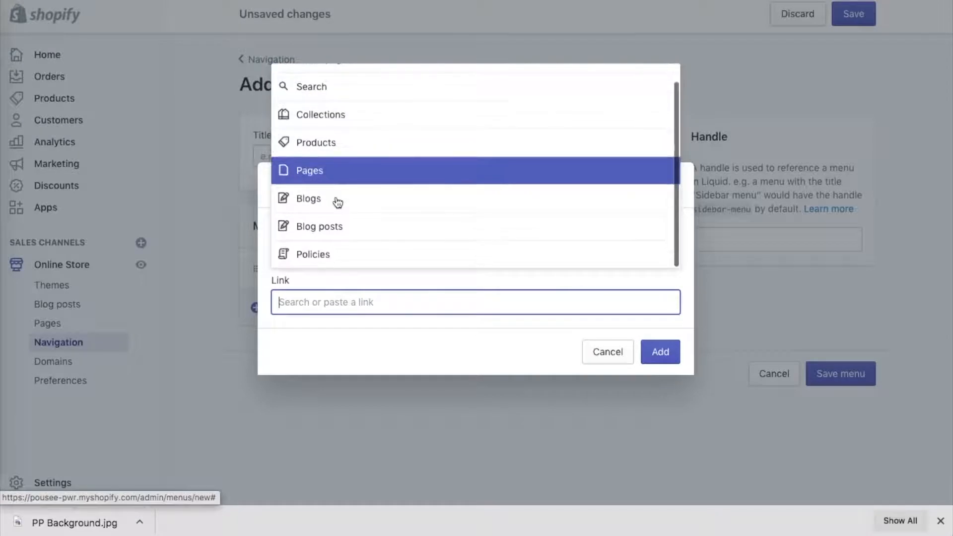
click(339, 251)
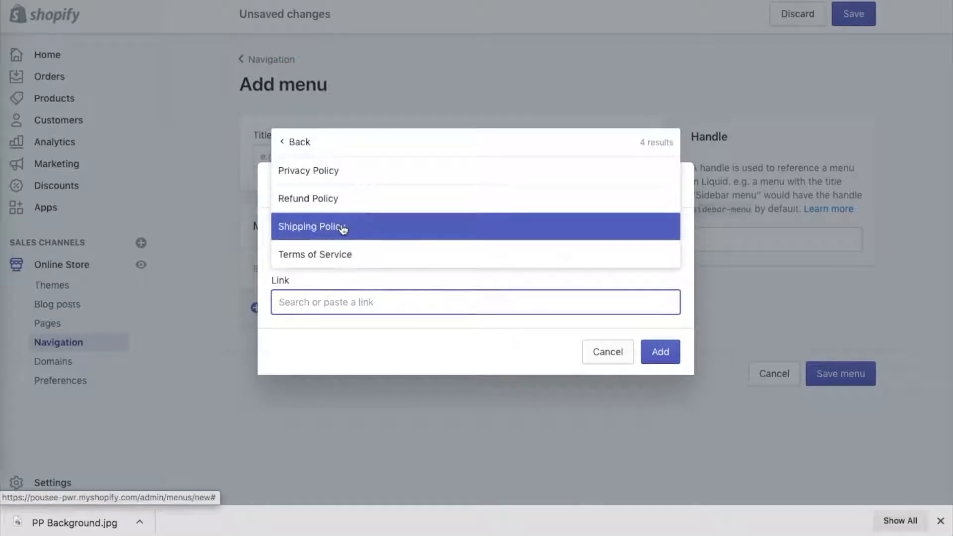
click(341, 227)
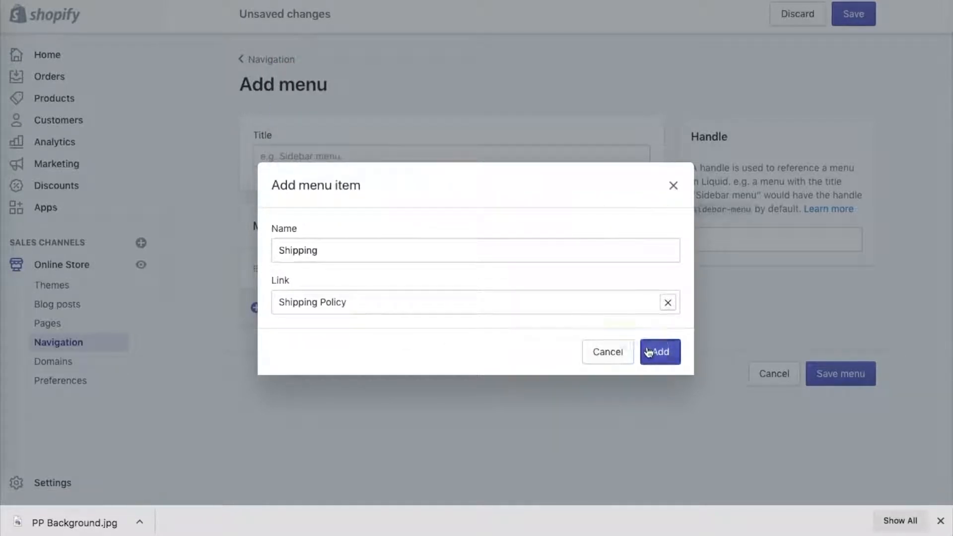
click(649, 353)
Add an Exchange menu item linked to the Refund Policy and save the new menu with the title Menu.
click(284, 358)
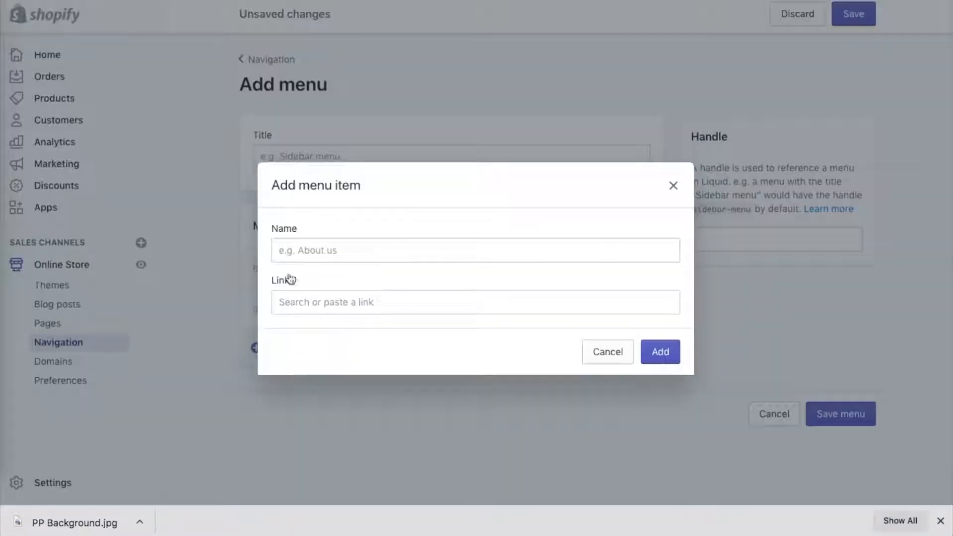
click(320, 294)
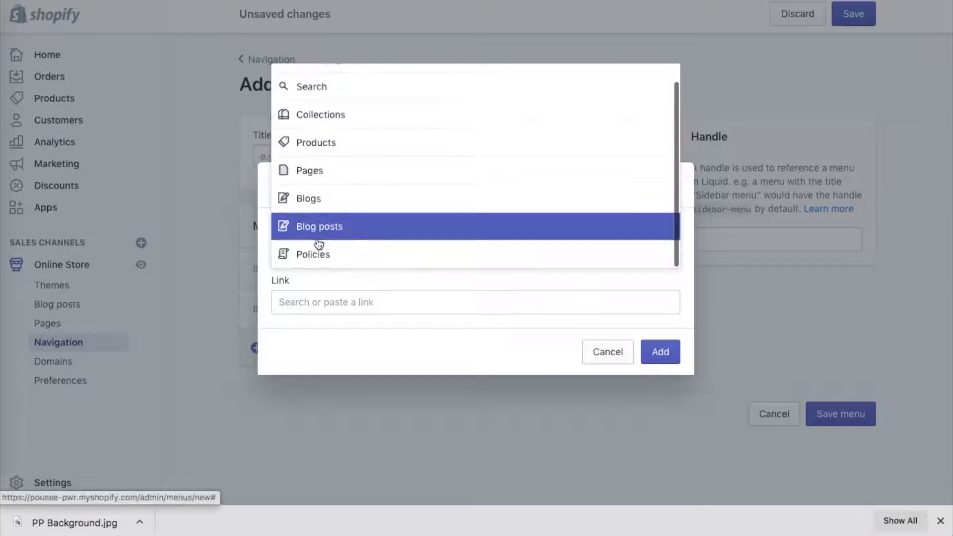
click(319, 256)
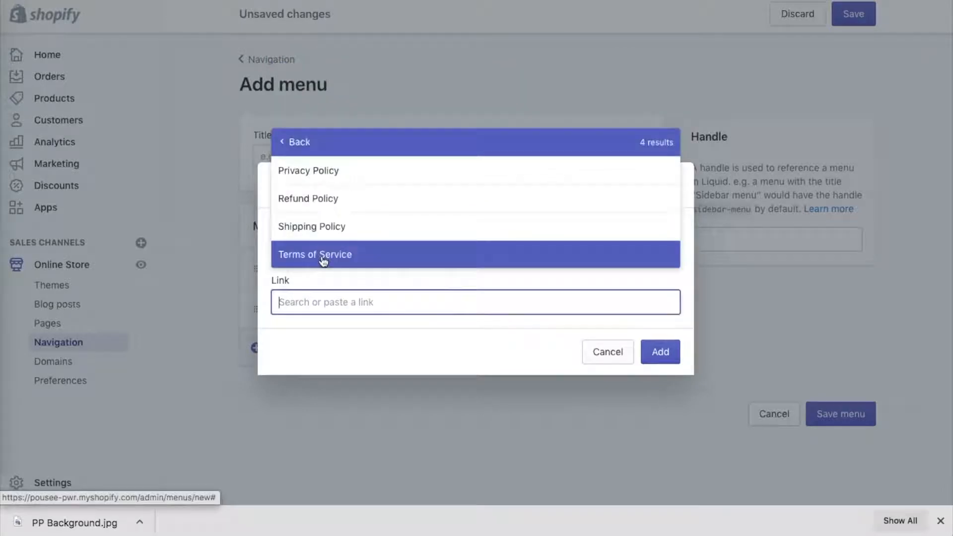
click(353, 198)
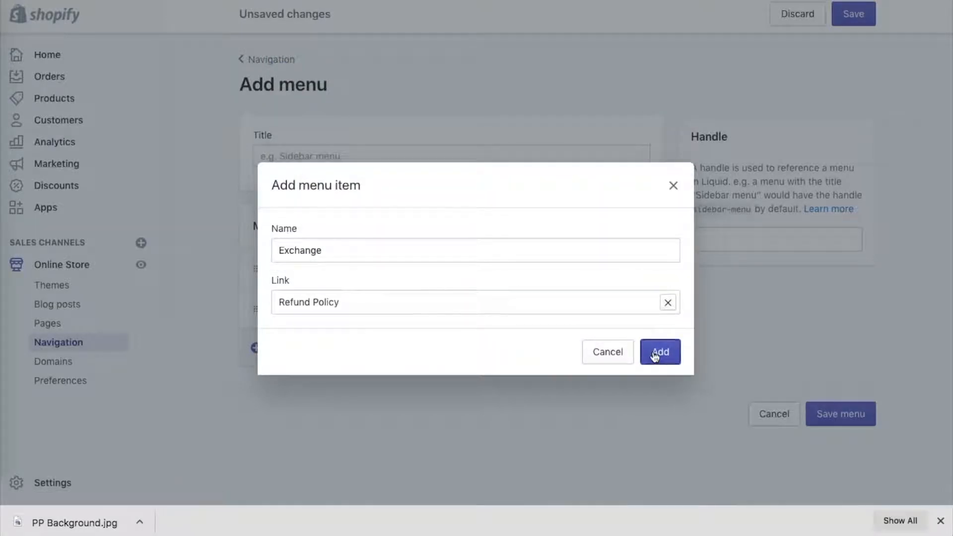
click(655, 356)
click(427, 156)
text(Menu)
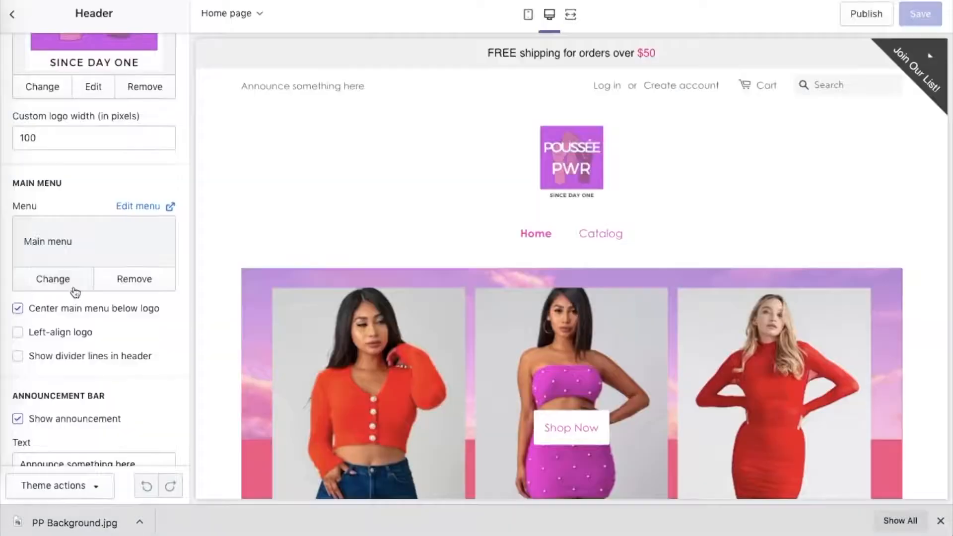
In the theme's header settings, center the main menu below the logo, show divider lines in the header, and save.
click(18, 309)
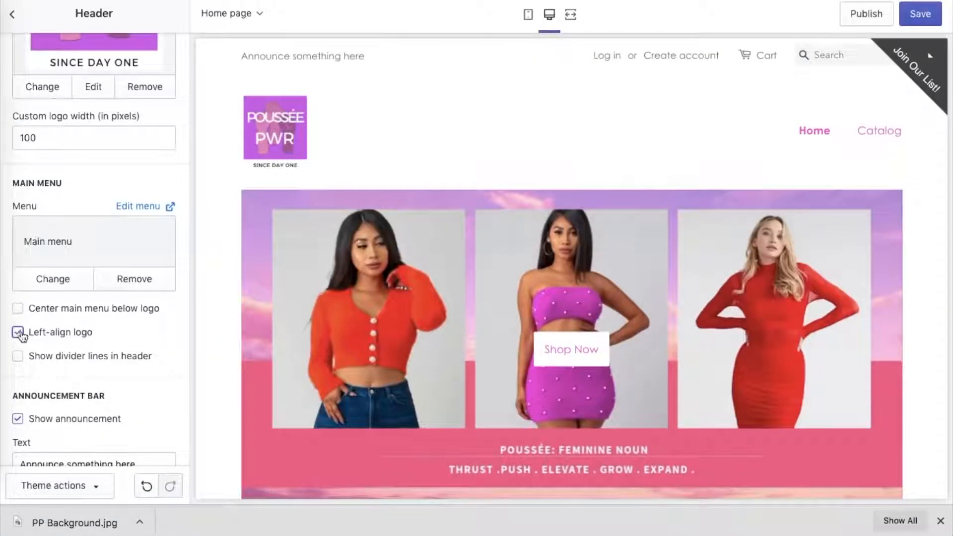
click(18, 310)
click(18, 332)
click(18, 356)
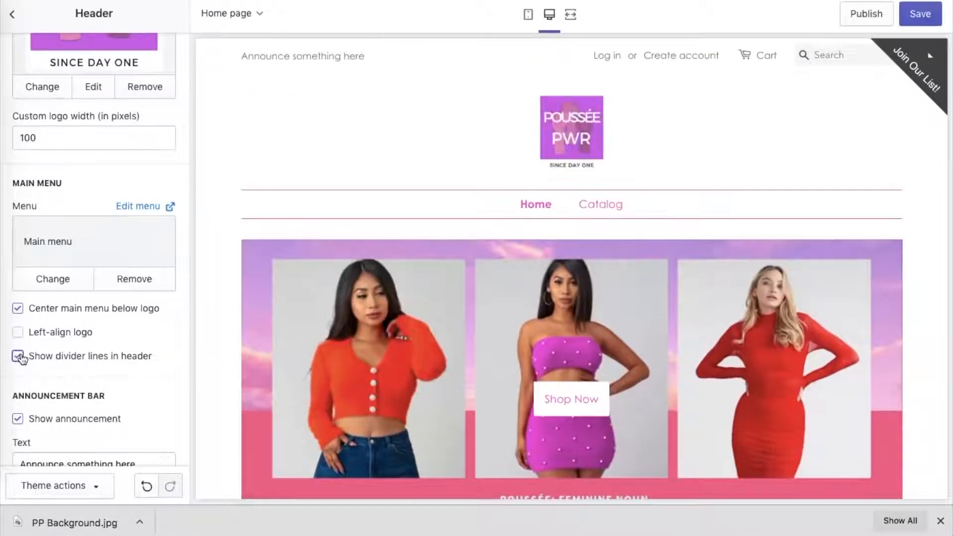
scroll(65, 365, down, 3)
click(921, 13)
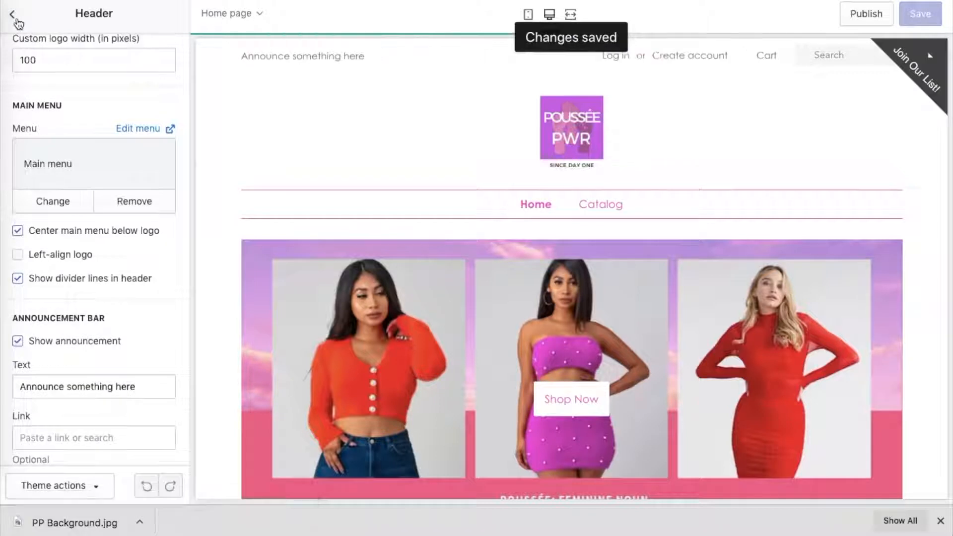
Replace the header's main menu with the menu titled Menu.
click(14, 17)
click(138, 55)
click(58, 134)
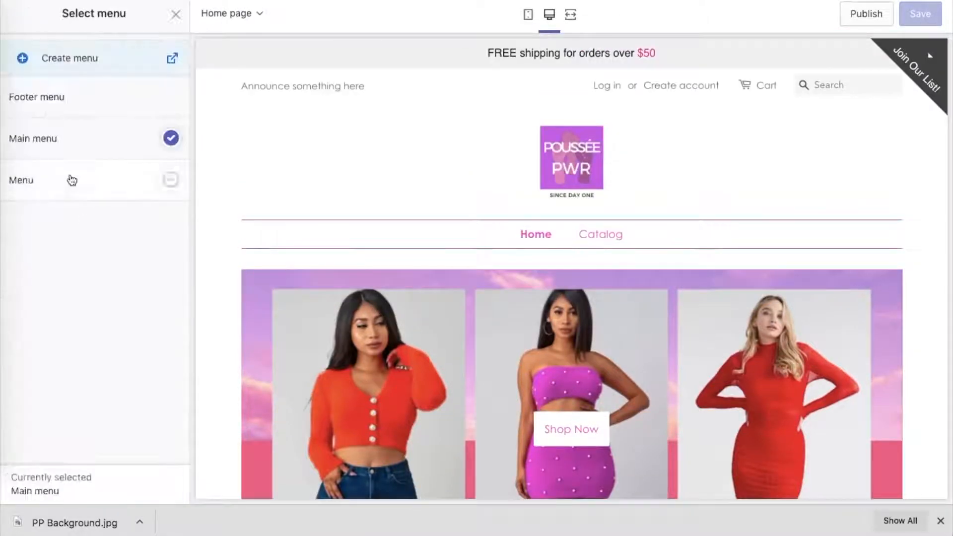
click(70, 179)
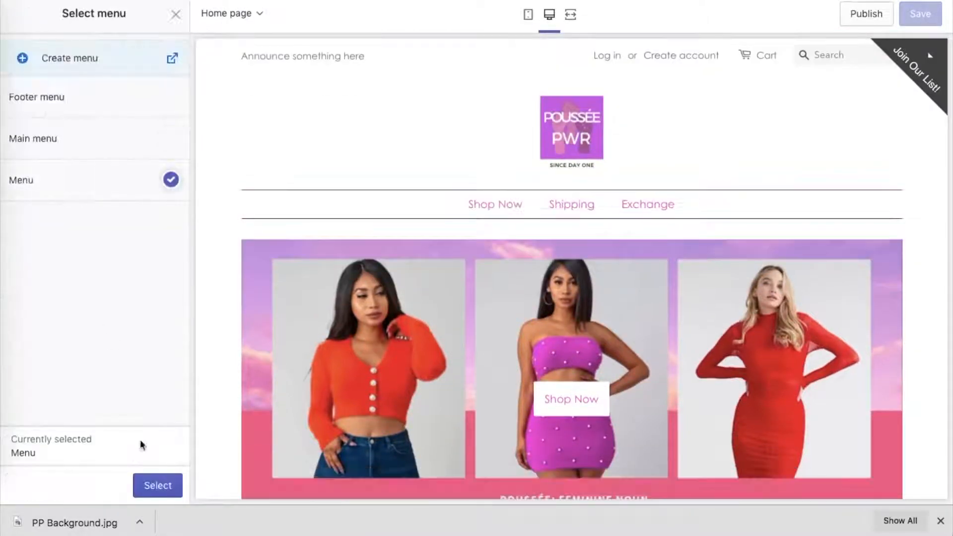
click(154, 484)
scroll(151, 281, down, 2)
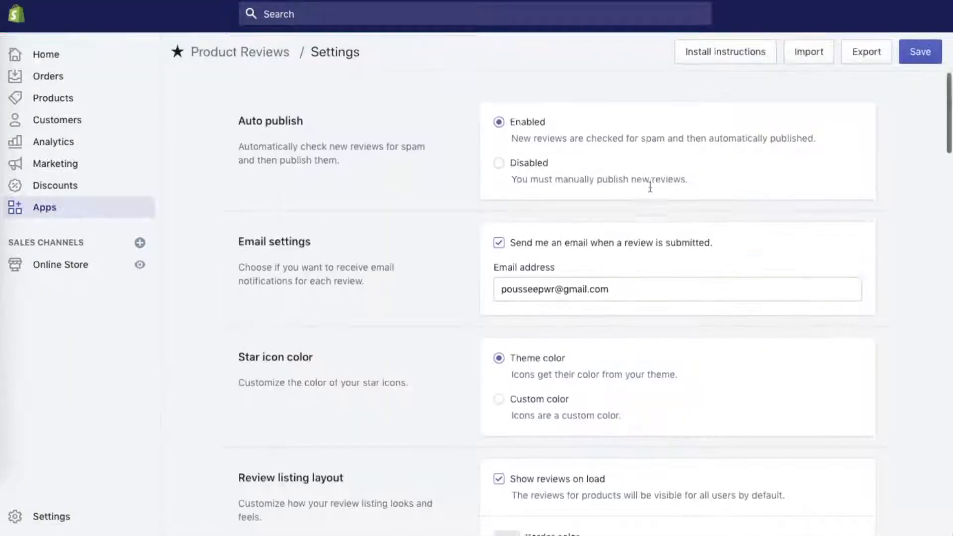
Open the Product Reviews installation instructions and expand those for adding the star ratings badge to collection pages.
scroll(650, 187, down, 3)
scroll(650, 187, down, 8)
scroll(650, 186, down, 1)
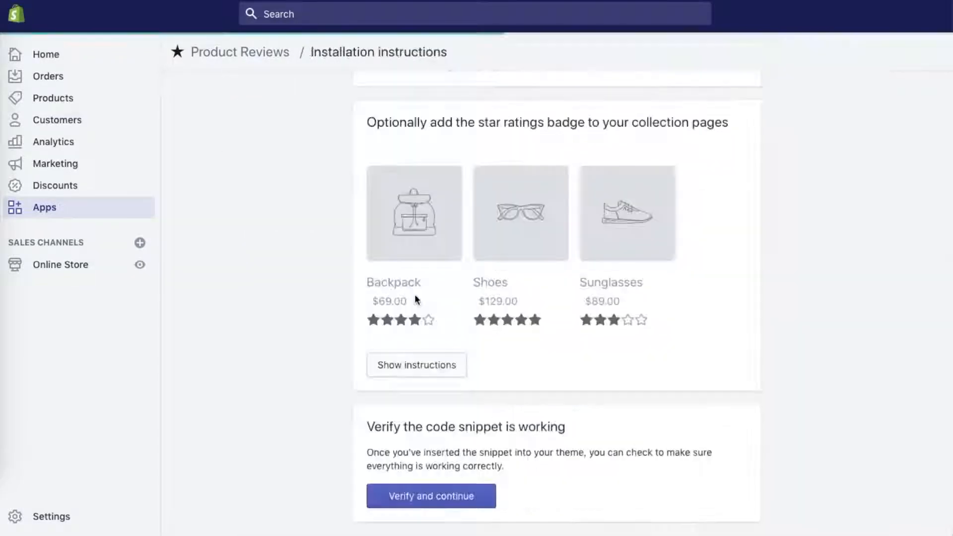
scroll(415, 298, down, 2)
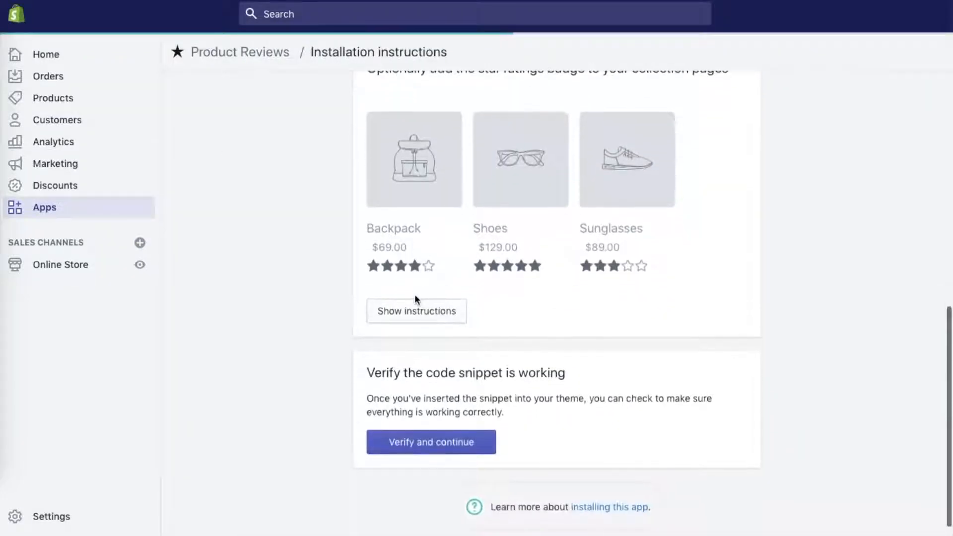
click(415, 308)
scroll(416, 313, down, 3)
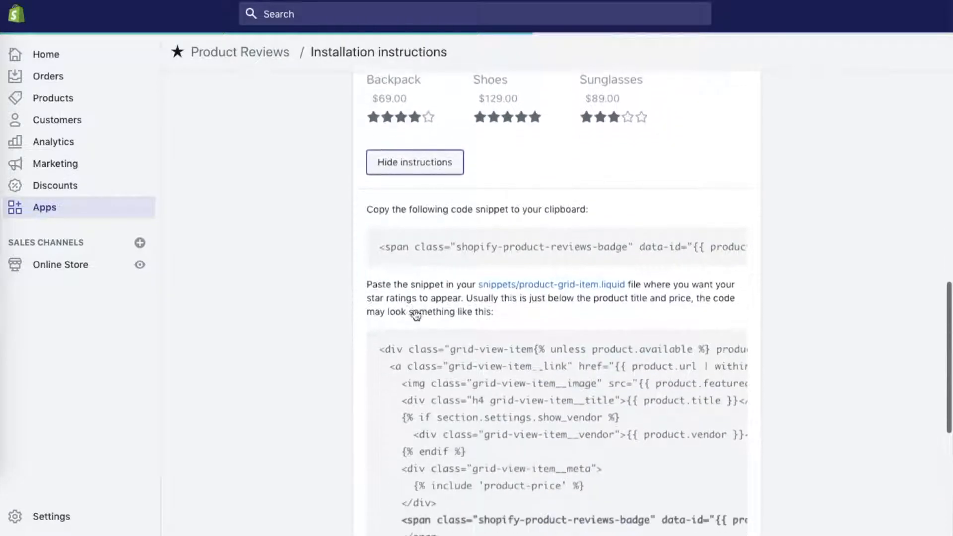
Select the shopify-product-reviews-badge snippet and follow the instructions for placing it in snippets/product-grid-item.liquid.
click(392, 246)
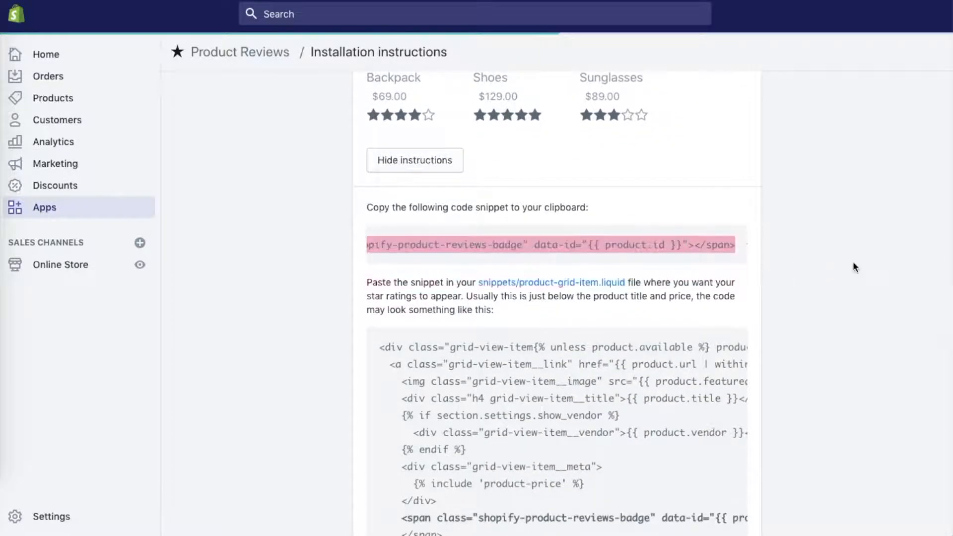
scroll(853, 263, down, 2)
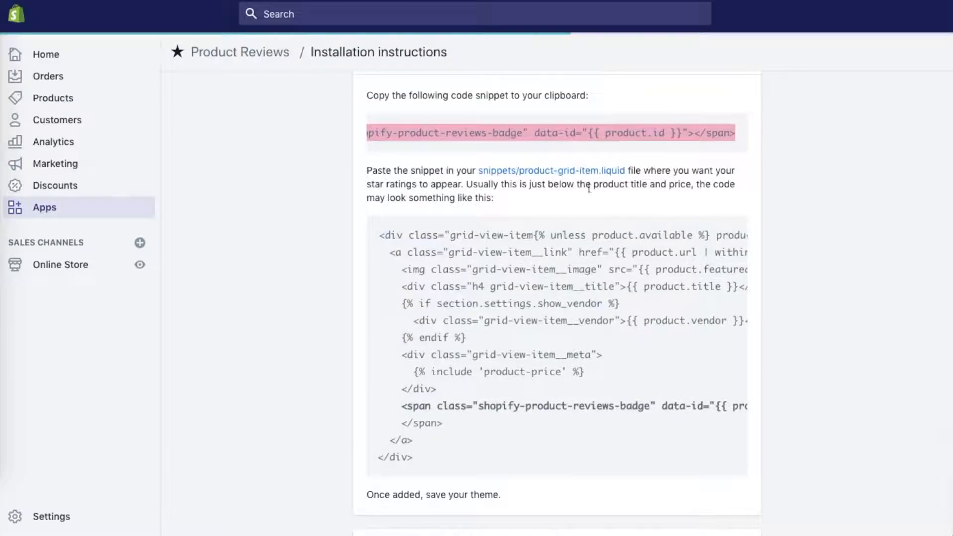
click(574, 172)
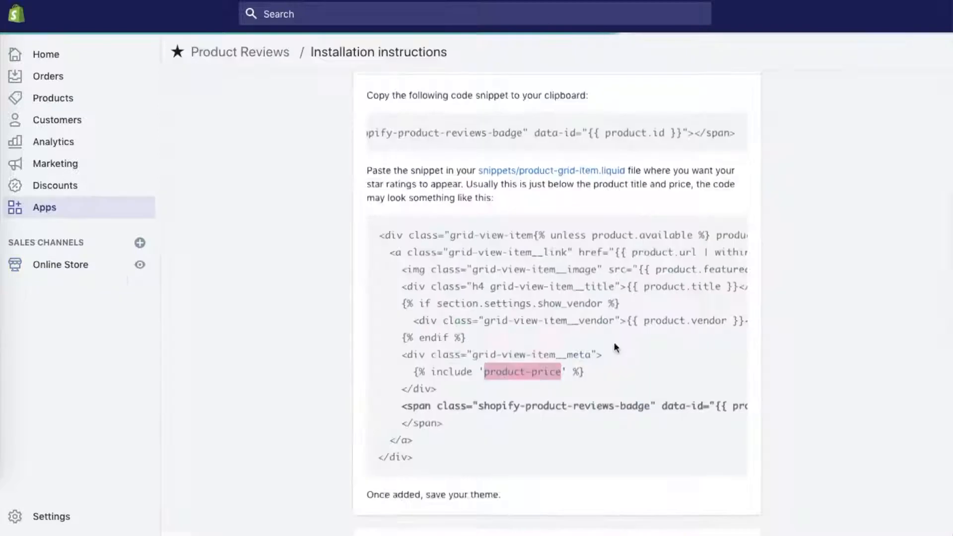
scroll(614, 342, down, 4)
click(470, 428)
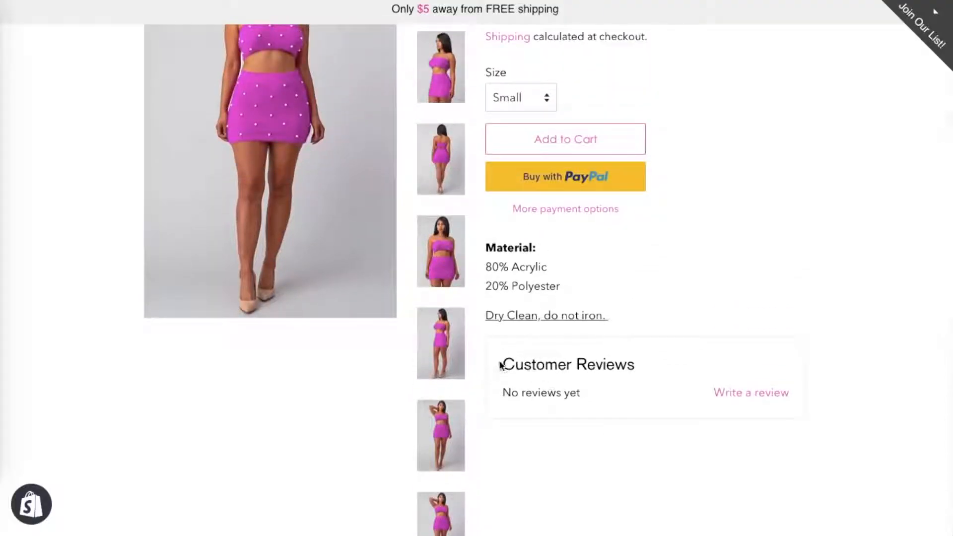
Check the Customer Reviews section below the description on the storefront product page.
drag(504, 364, 730, 382)
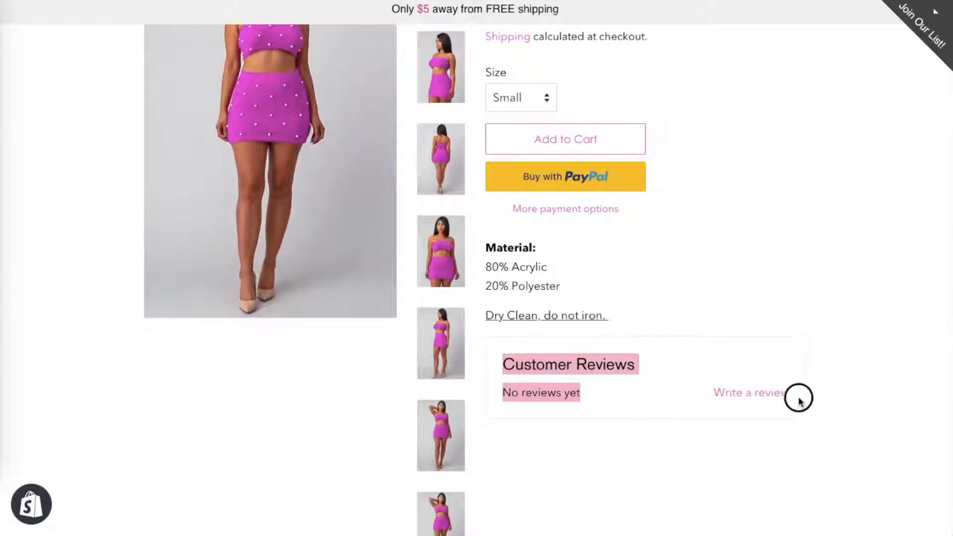
drag(789, 395, 791, 396)
click(817, 398)
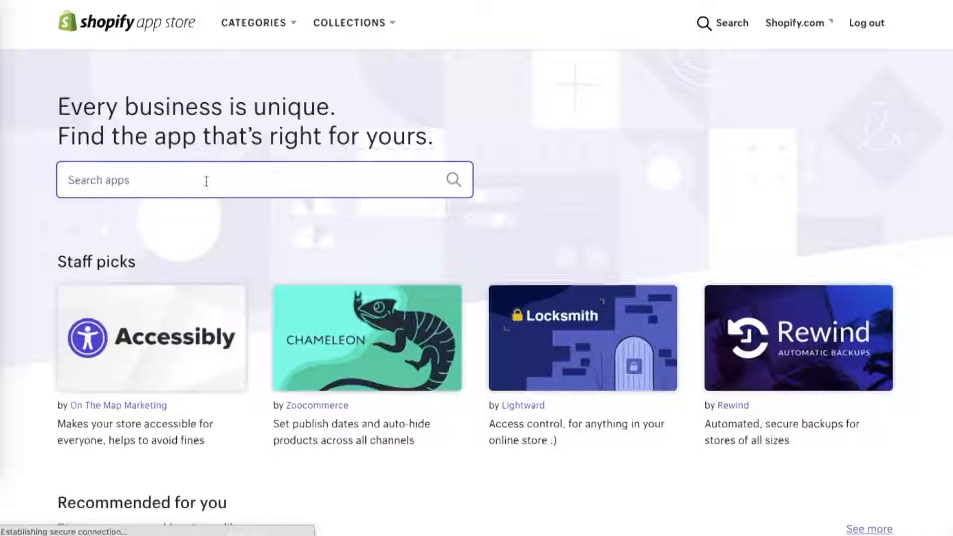
Switch to the Shopify App Store and search for free shipping bar.
click(207, 179)
text(free shipping)
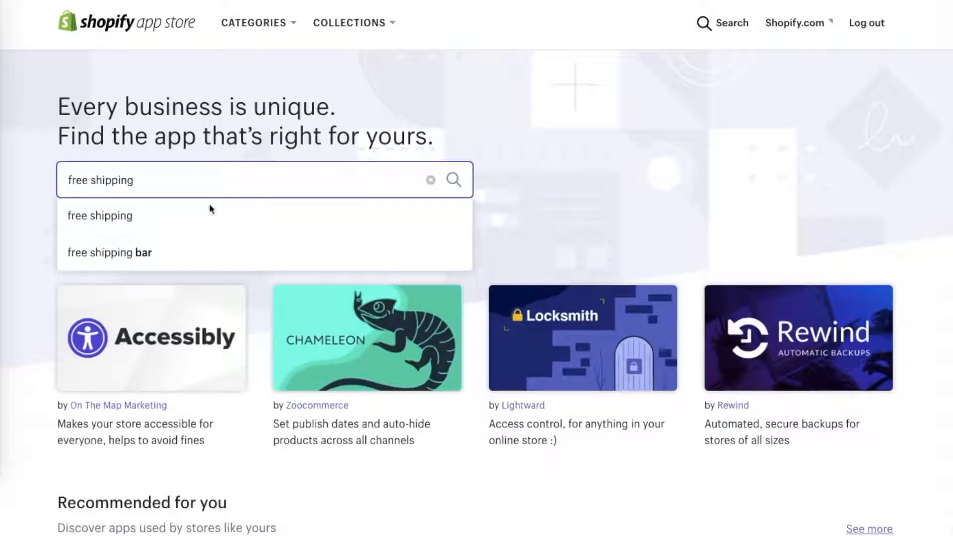
click(205, 253)
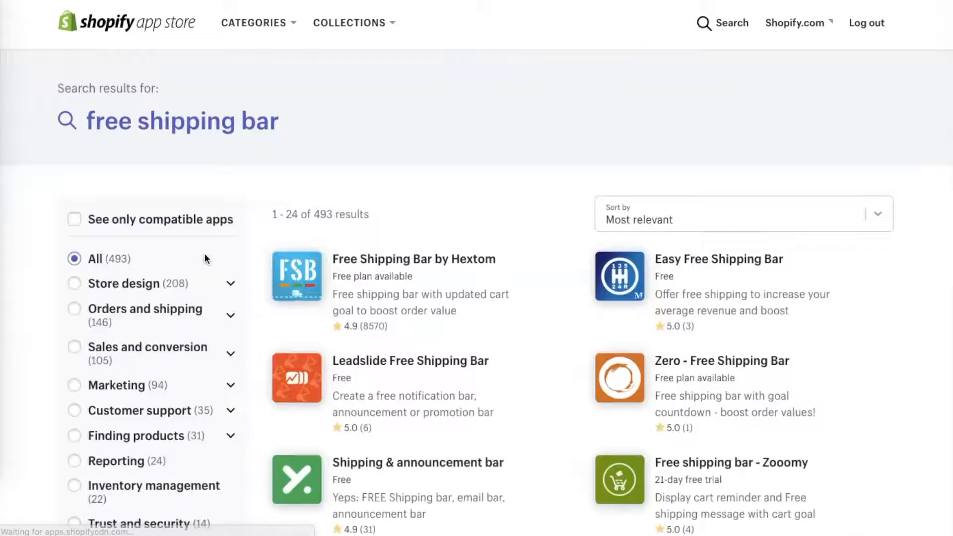
Look through the preview screenshots in the Free Shipping Bar by Hextom listing.
scroll(407, 249, down, 2)
click(402, 183)
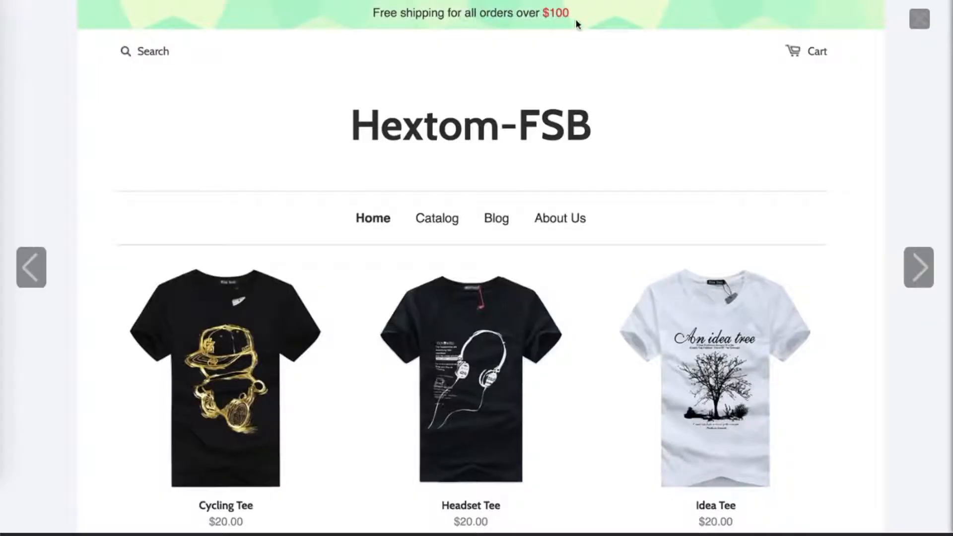
key(Right)
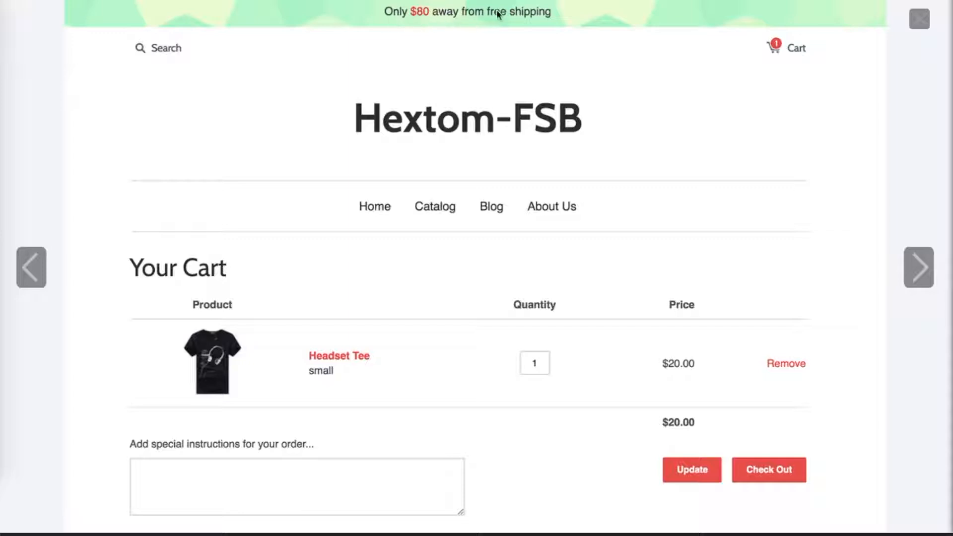
key(Right)
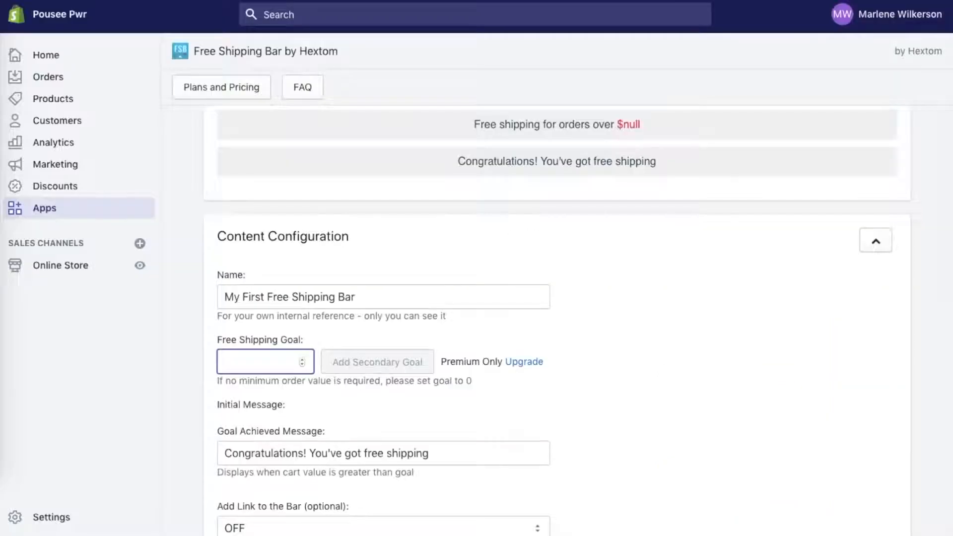
Set the Free Shipping Goal to 50 and the Goal Achieved Message to "You got free Shipping!".
text(50)
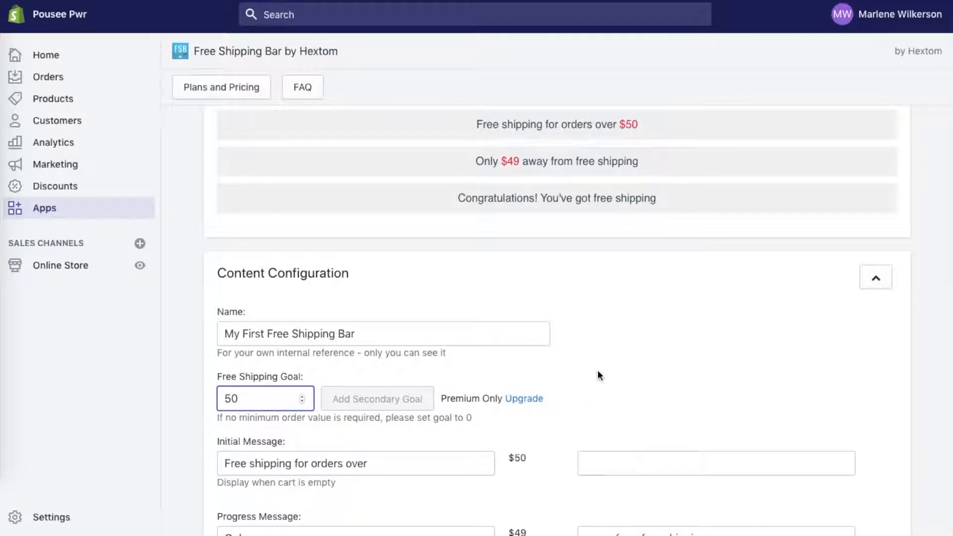
scroll(599, 376, down, 6)
drag(437, 298, 145, 298)
text(You )
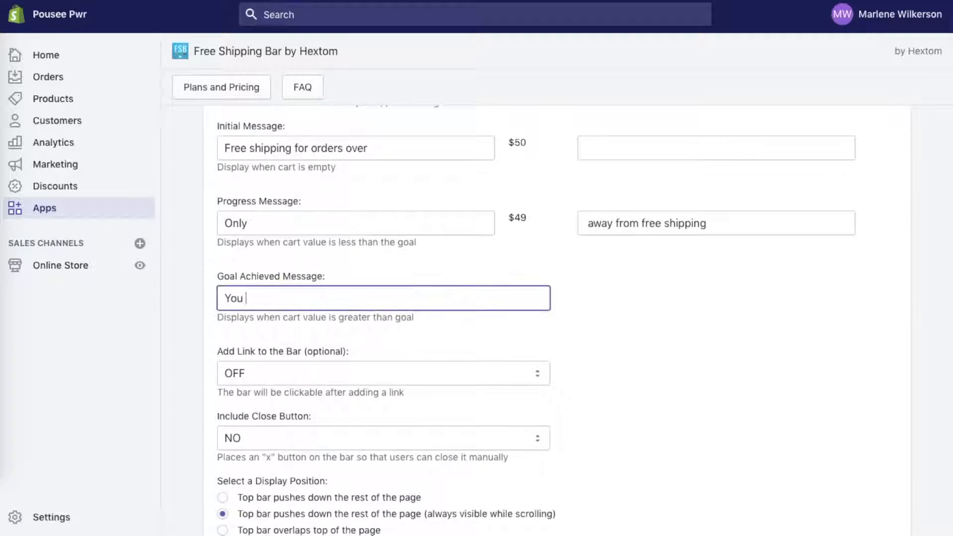
text(got free Shipping!)
Change the ending of the Progress Message to "away from FREE shipping".
scroll(571, 233, up, 7)
scroll(571, 233, down, 5)
double_click(660, 304)
text(FREE)
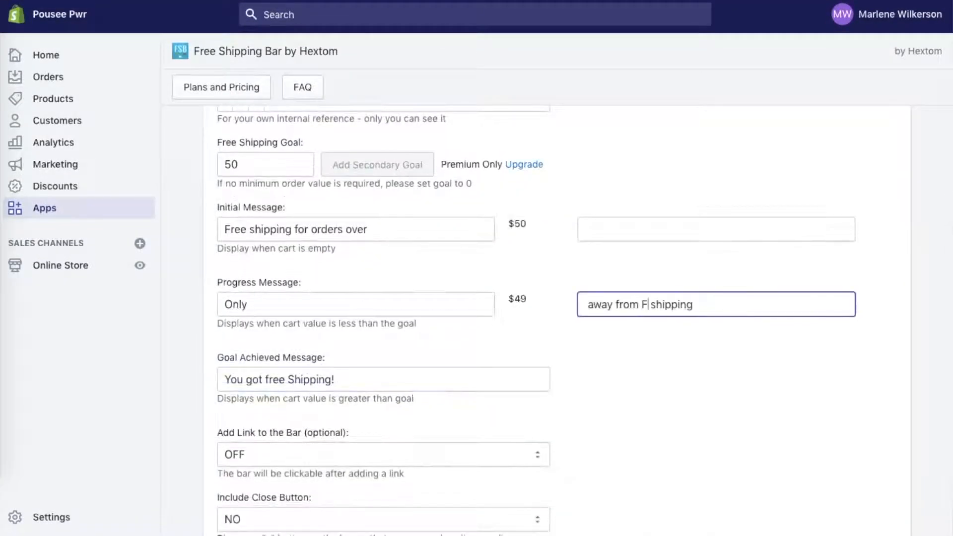
scroll(682, 351, up, 5)
Set the shipping bar's special text color to pink #f23e9f and go through the remaining style and targeting settings.
scroll(691, 233, down, 10)
click(690, 231)
click(762, 253)
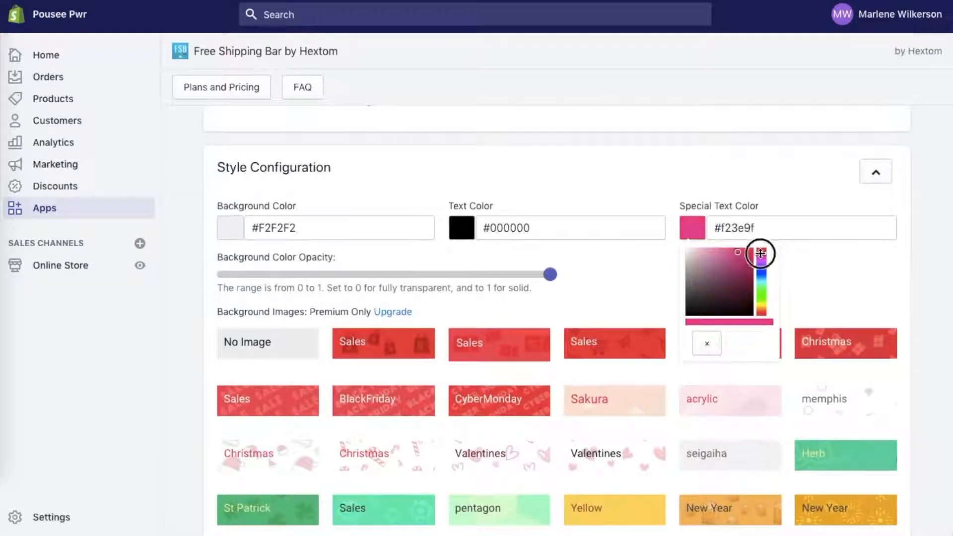
scroll(660, 288, down, 8)
scroll(658, 287, down, 15)
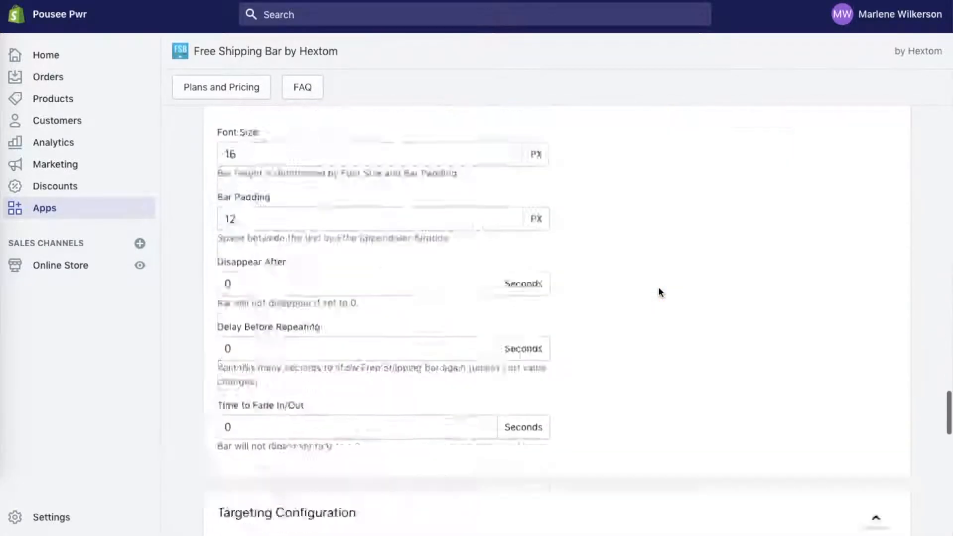
click(873, 417)
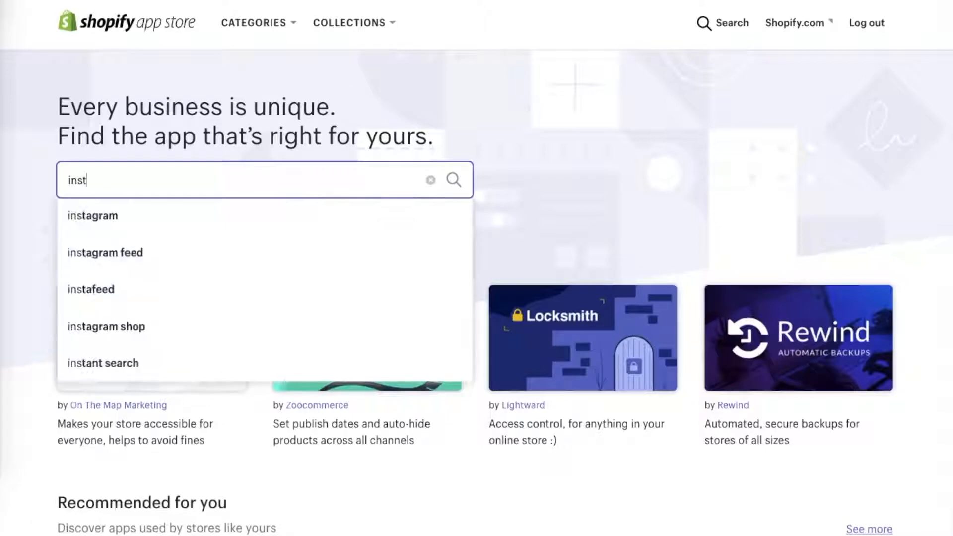
Open the Instafeed - Instagram Feed app listing and look through its media gallery screenshots.
text(a)
click(291, 273)
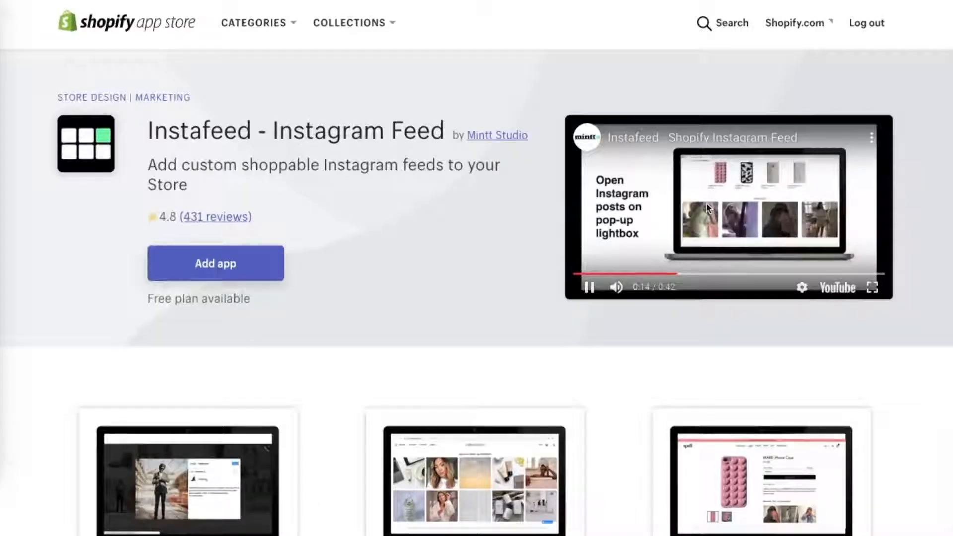
scroll(634, 342, down, 15)
scroll(634, 341, down, 2)
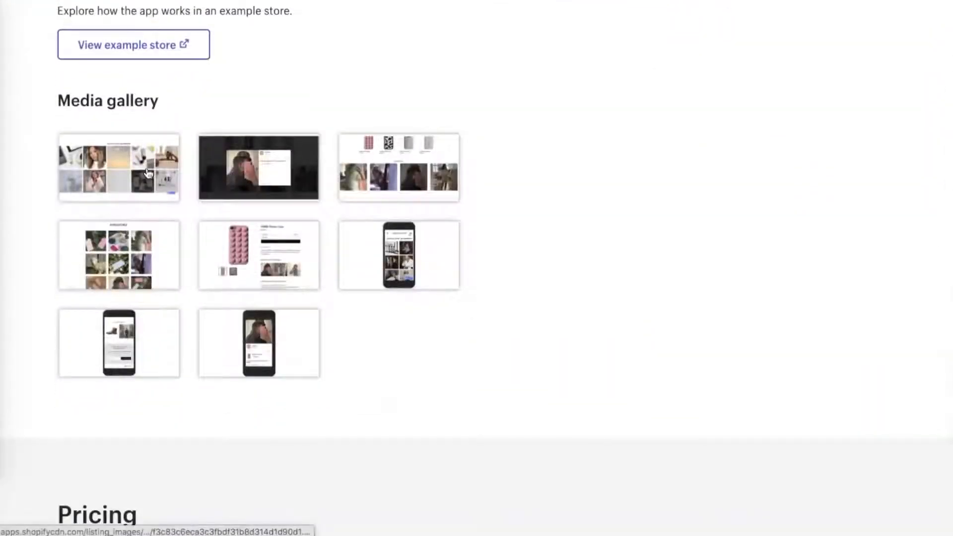
click(147, 170)
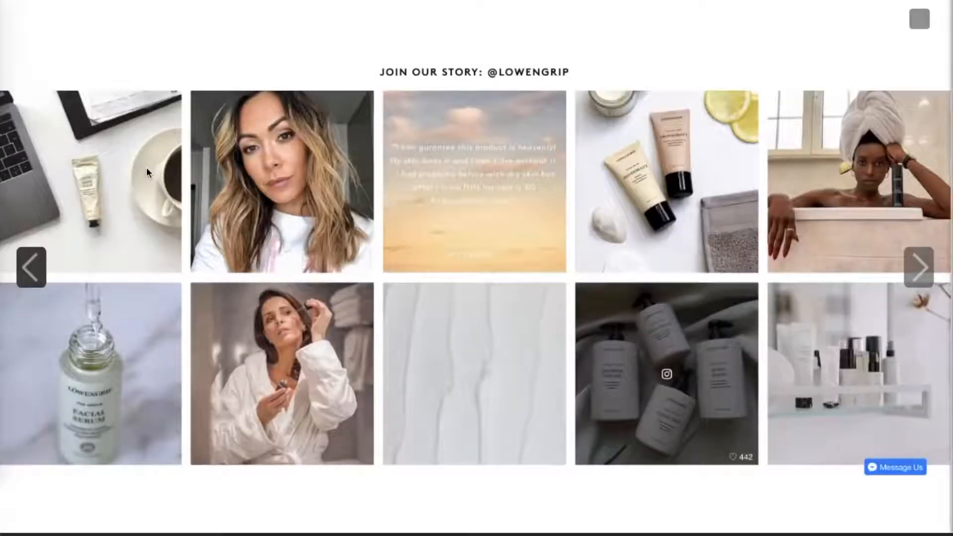
key(Right)
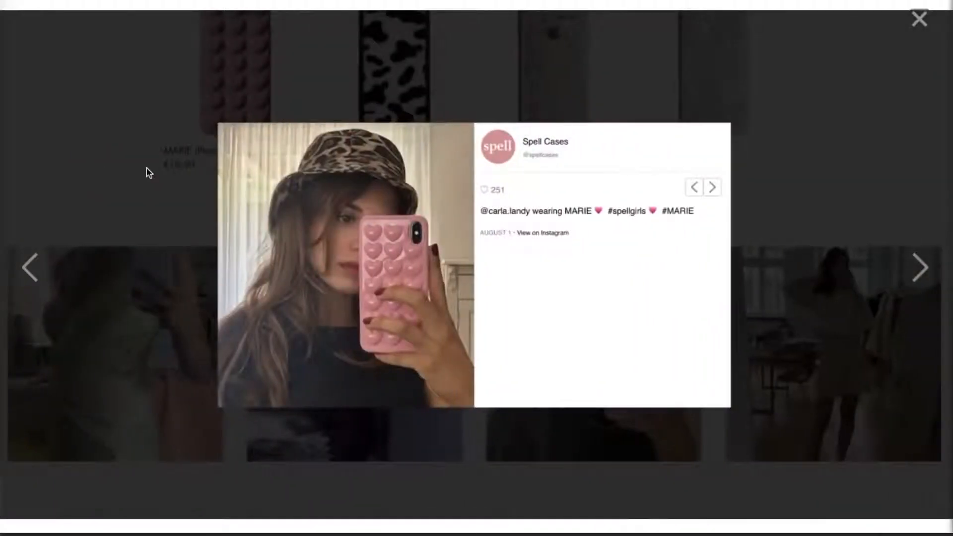
key(Right)
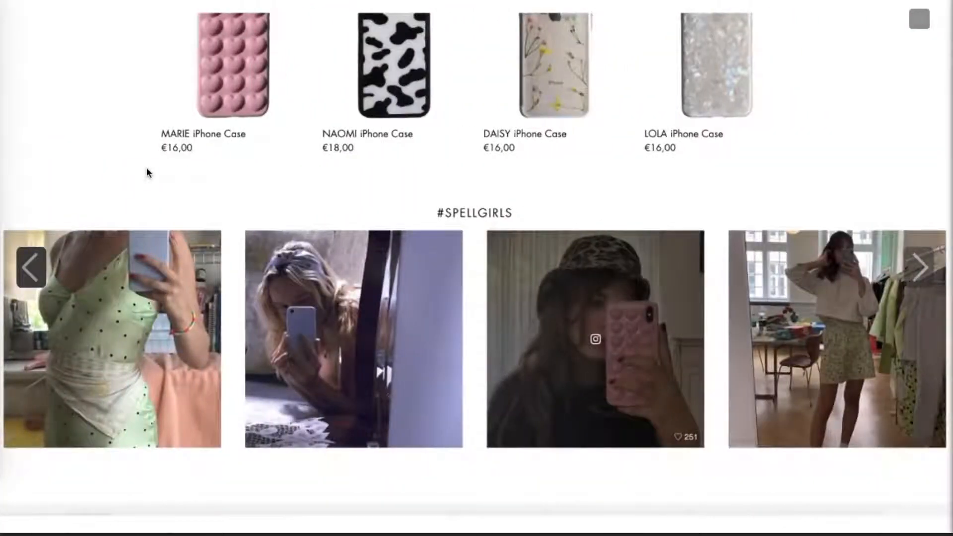
key(Right)
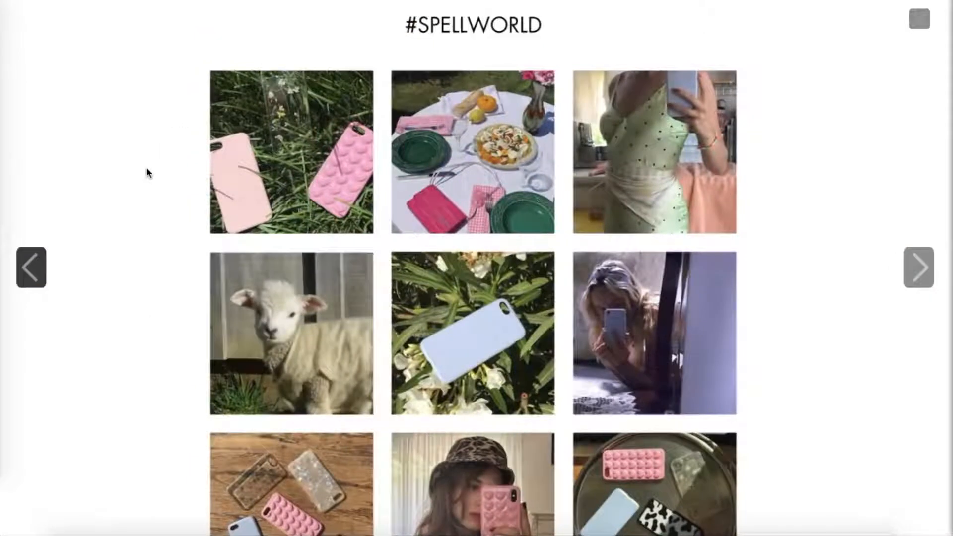
key(Right)
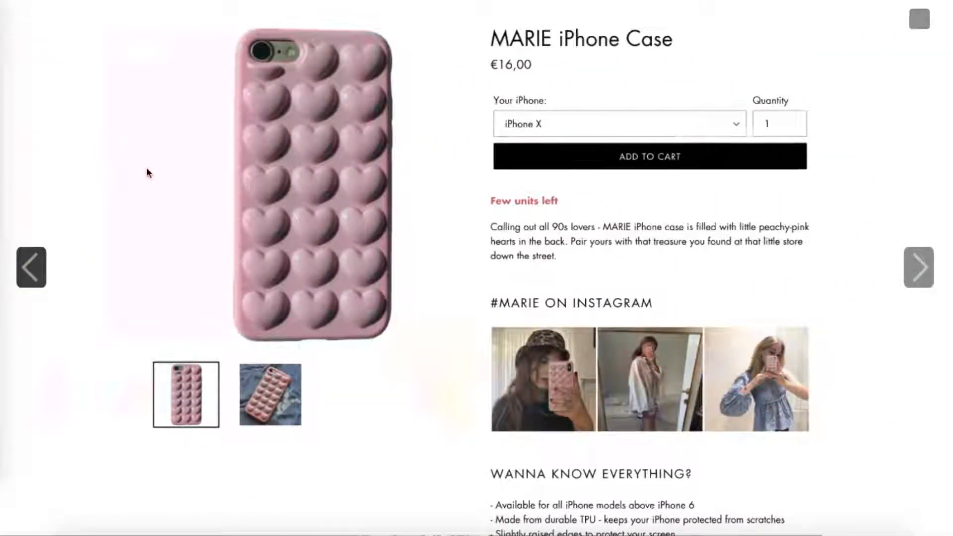
key(Right)
key(Right)
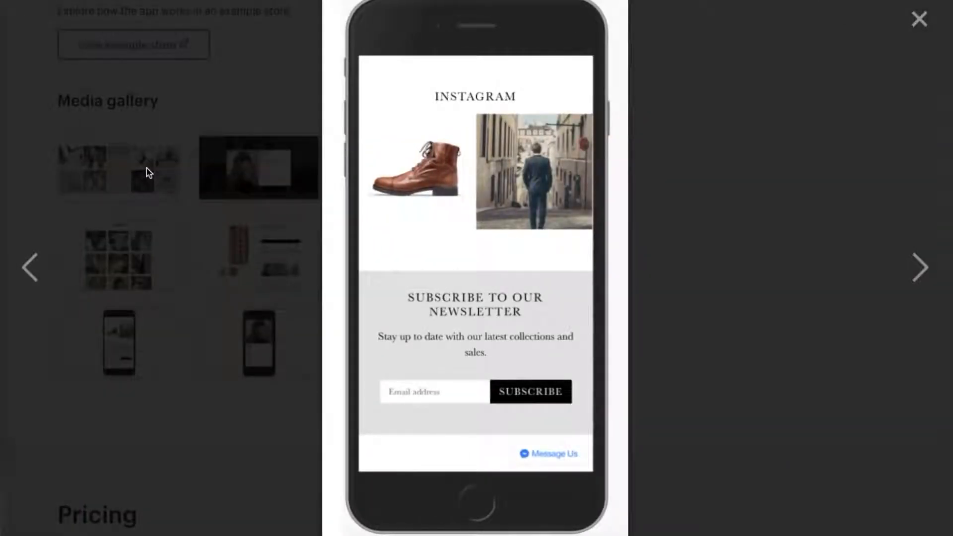
key(Right)
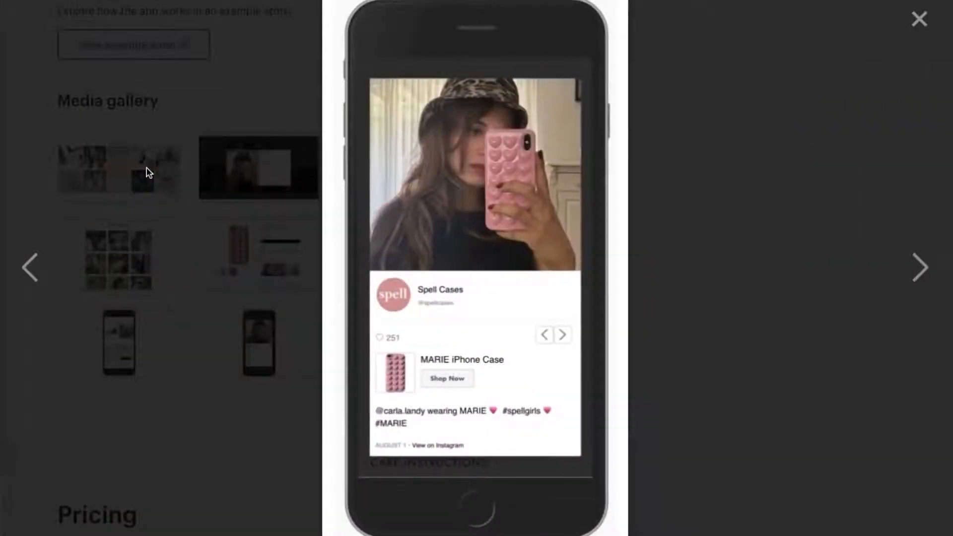
click(914, 23)
Add the Instafeed - Instagram Feed app to the store.
scroll(653, 186, up, 20)
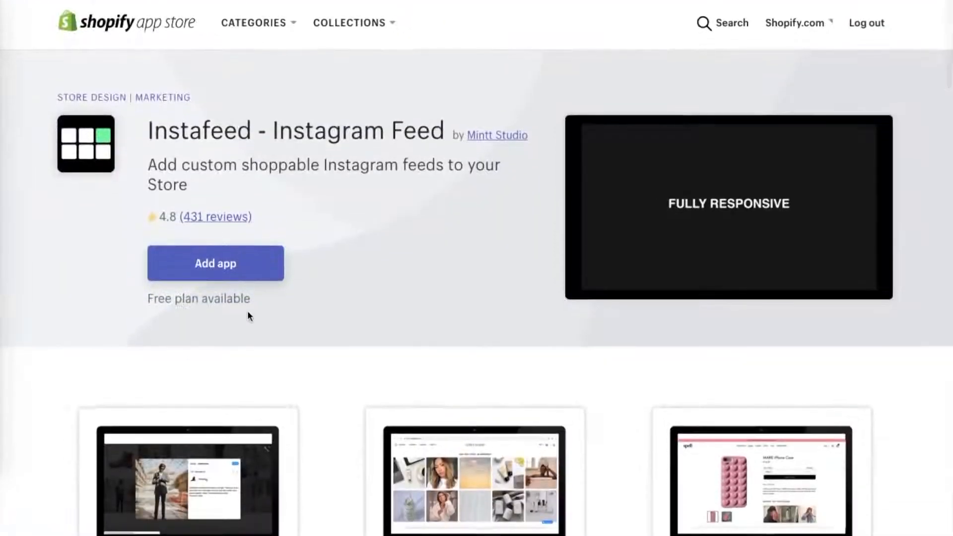
click(201, 263)
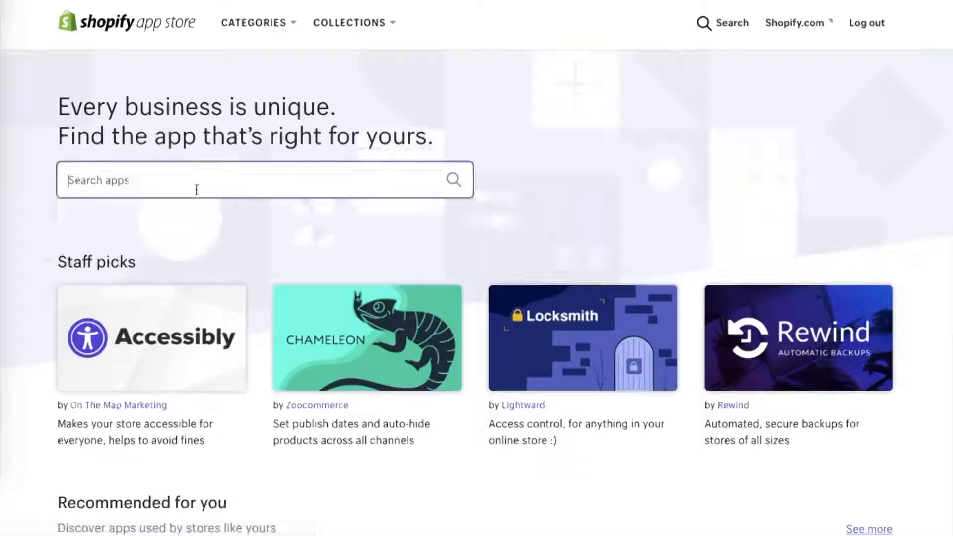
Search the app store for "email marketing" and browse the matching apps.
click(195, 185)
text(email mar)
click(188, 215)
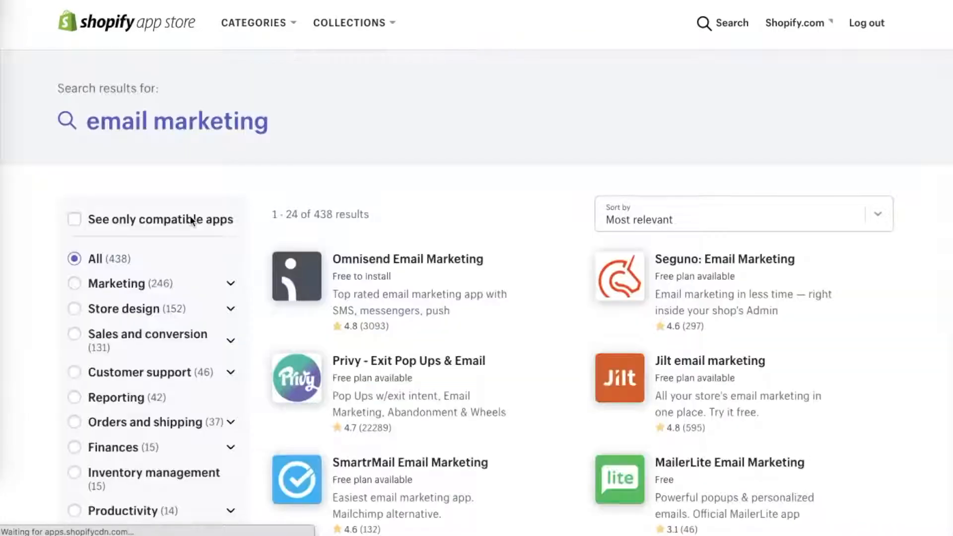
scroll(508, 230, down, 2)
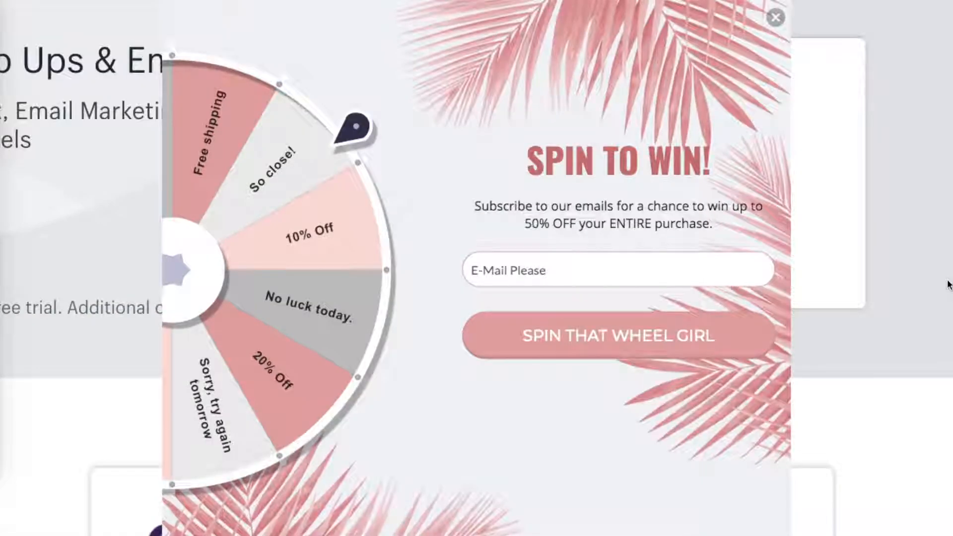